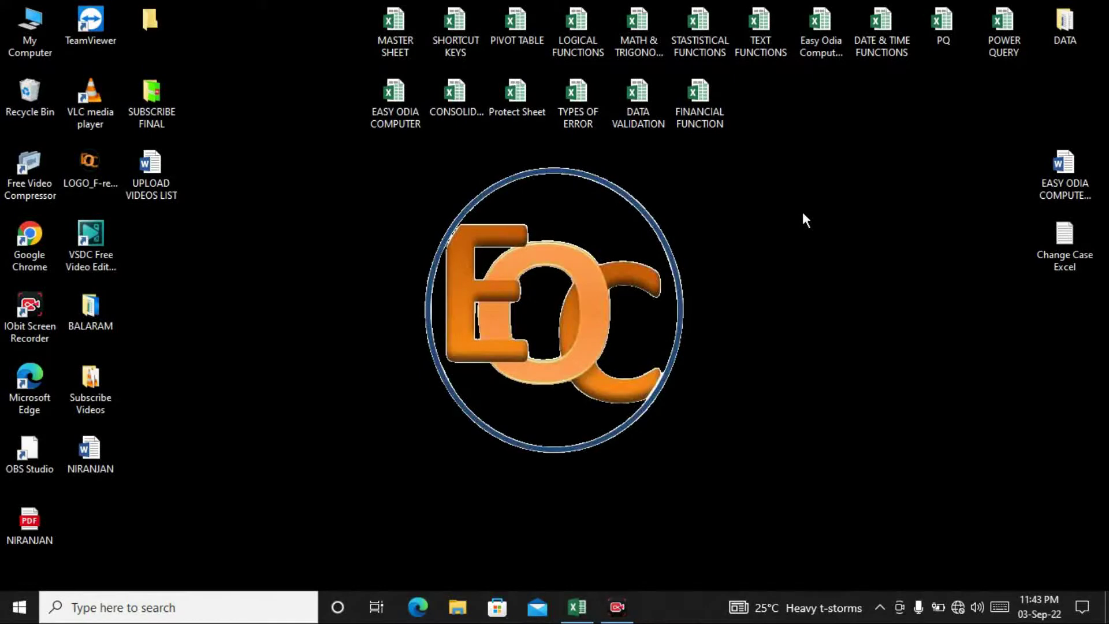
Step: Bring the FINANCIAL FUNCTION workbook to the front and show the Formulas function library
click(578, 608)
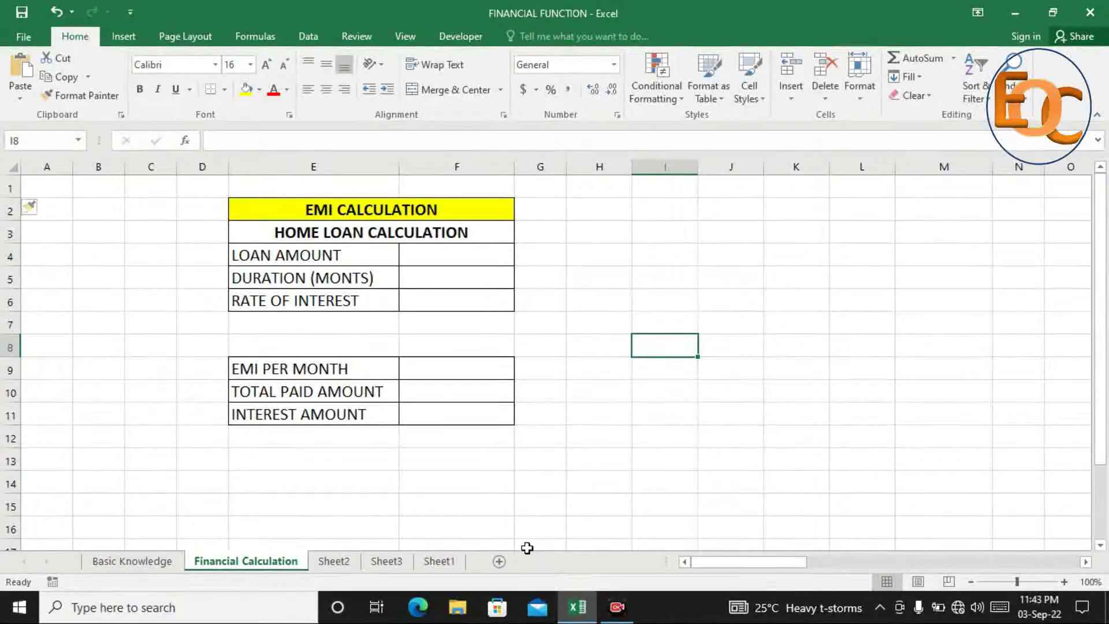
click(253, 37)
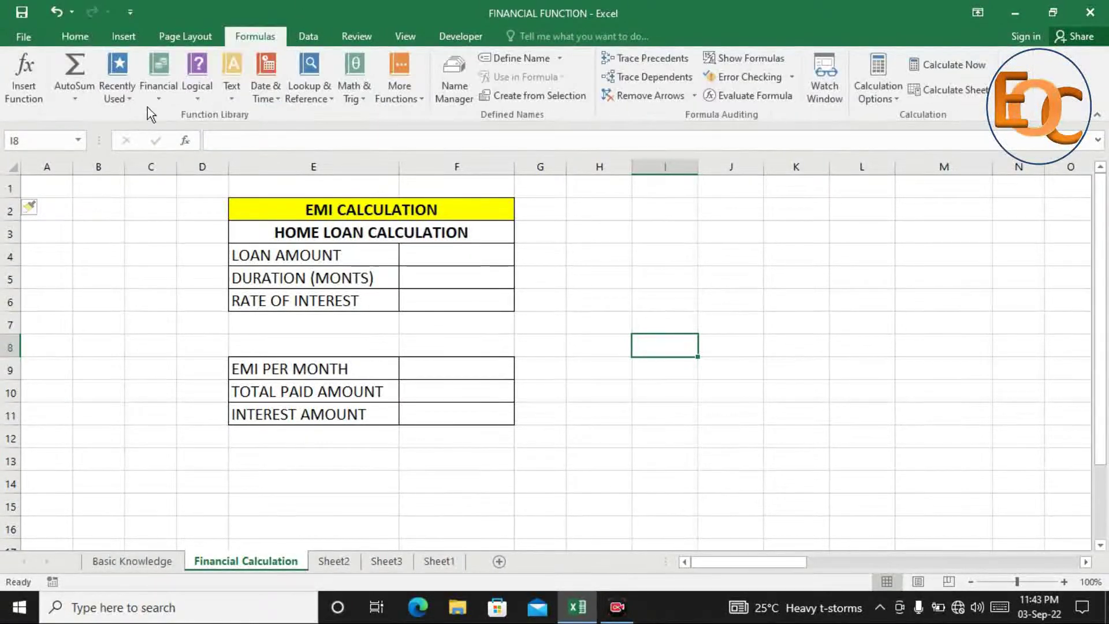
Step: Browse the Financial functions dropdown list, scrolling through its entries
click(159, 95)
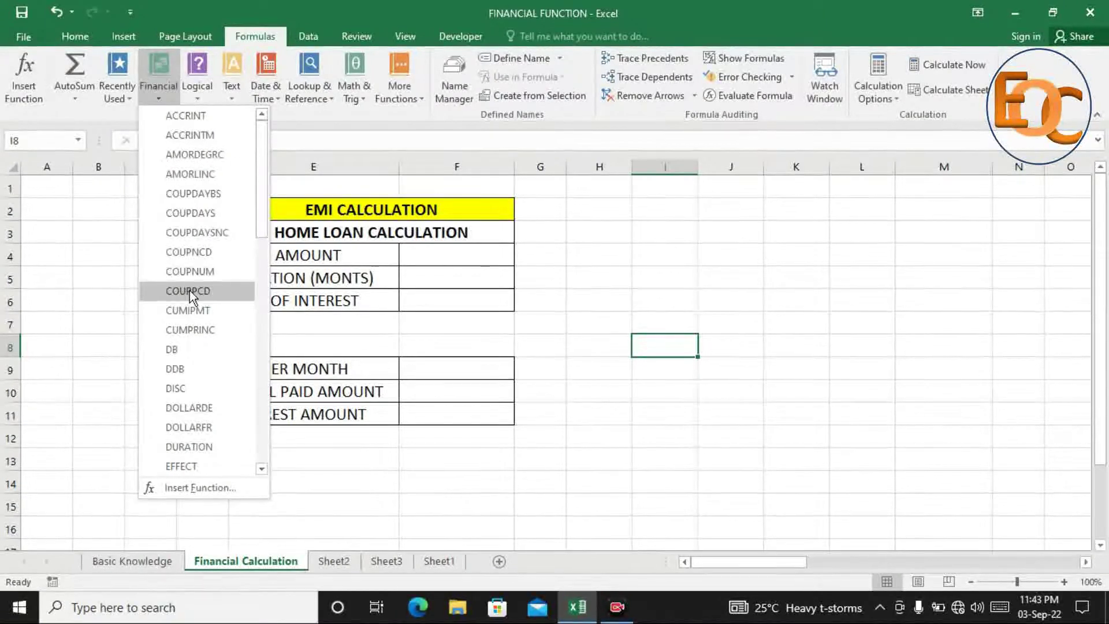
scroll(177, 289, down, 1)
scroll(178, 286, down, 2)
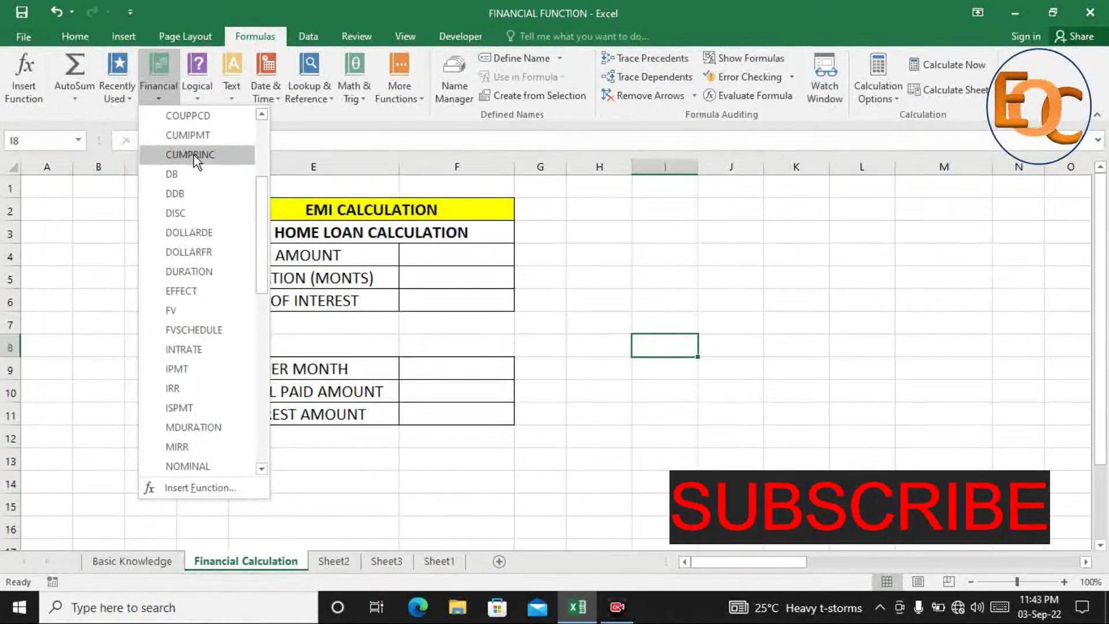
scroll(193, 155, up, 3)
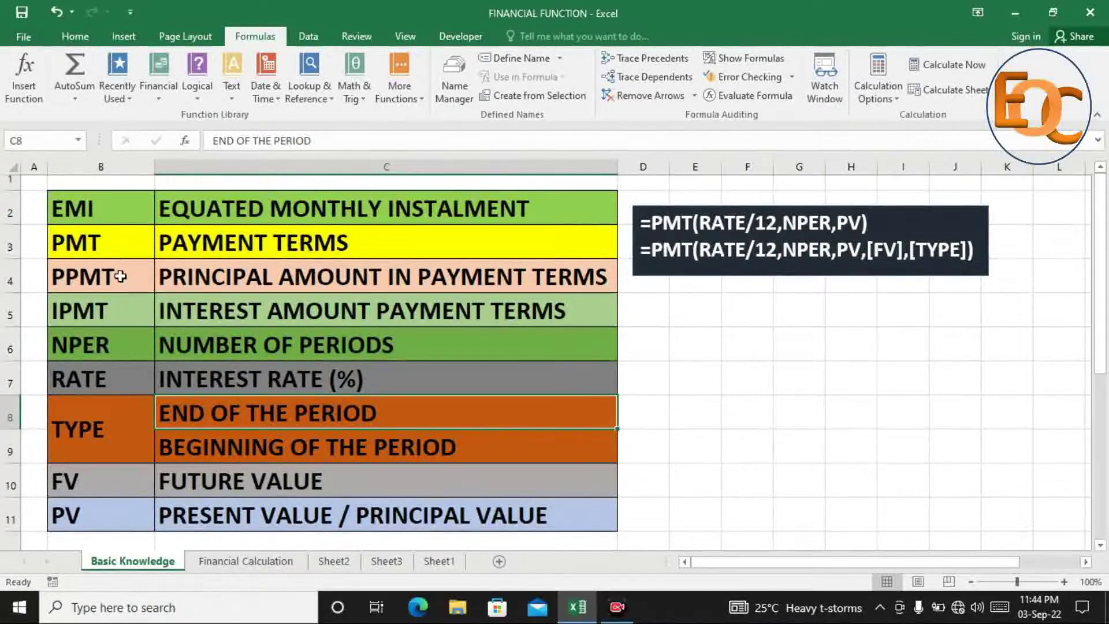
click(120, 314)
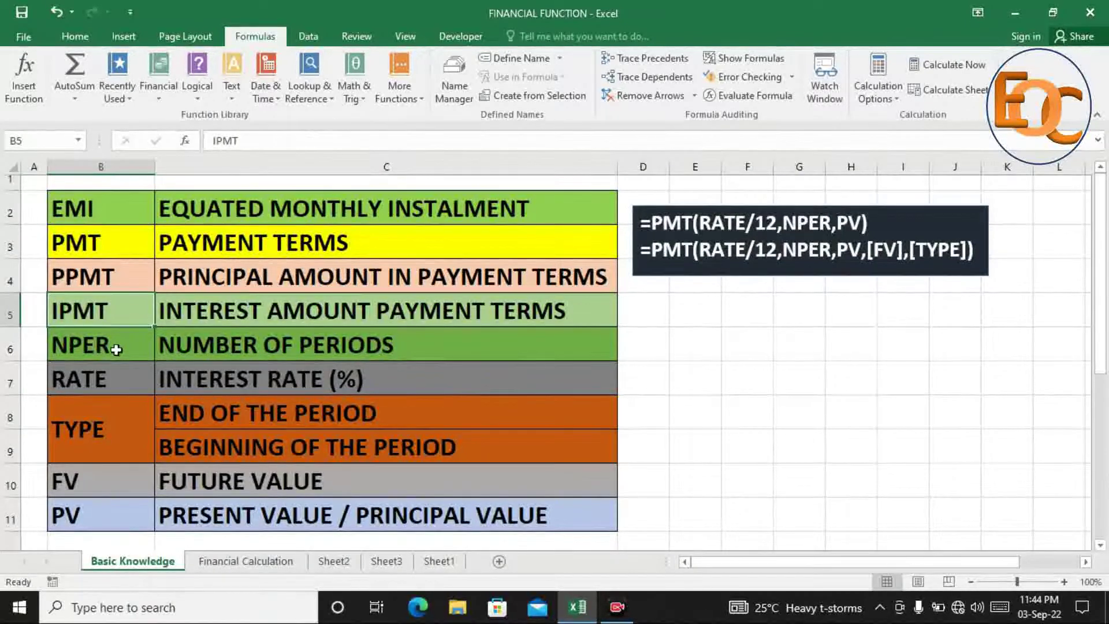
click(117, 486)
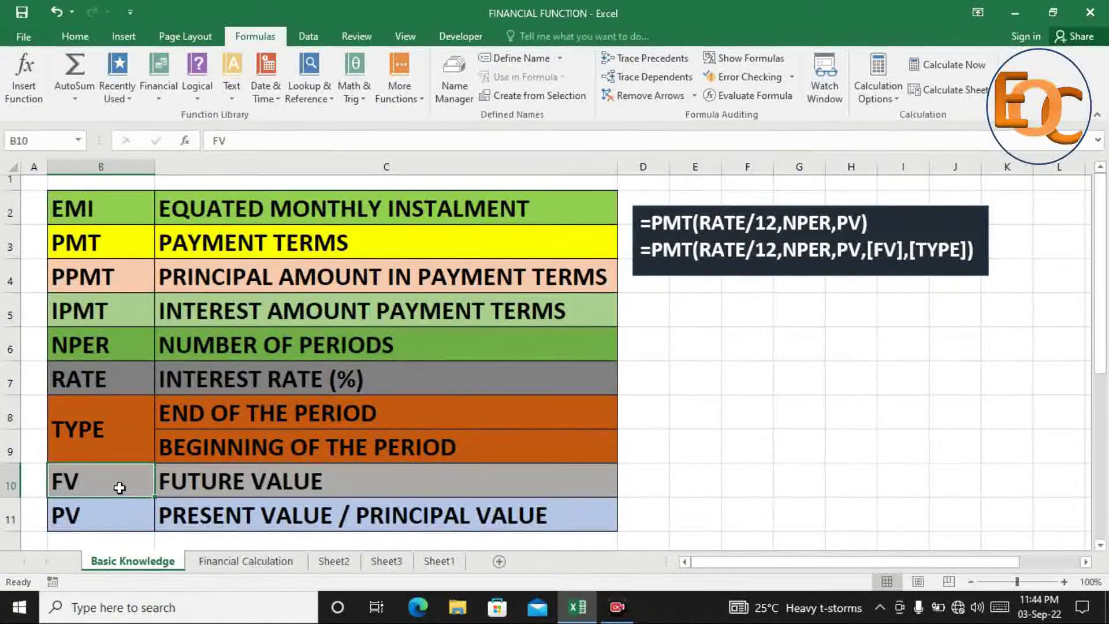
click(108, 509)
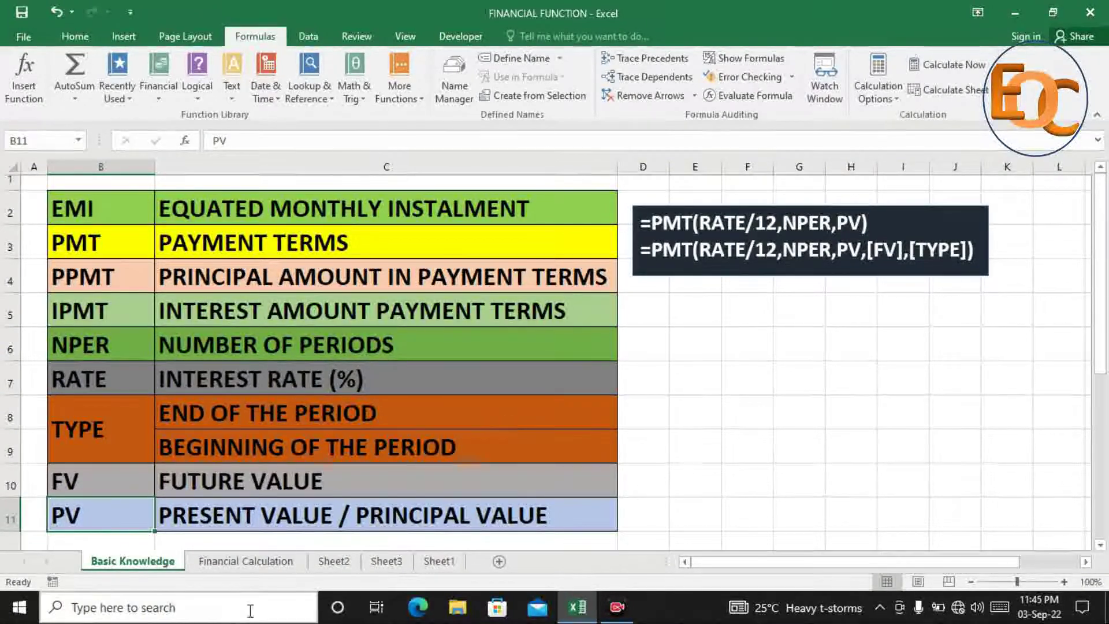
click(256, 567)
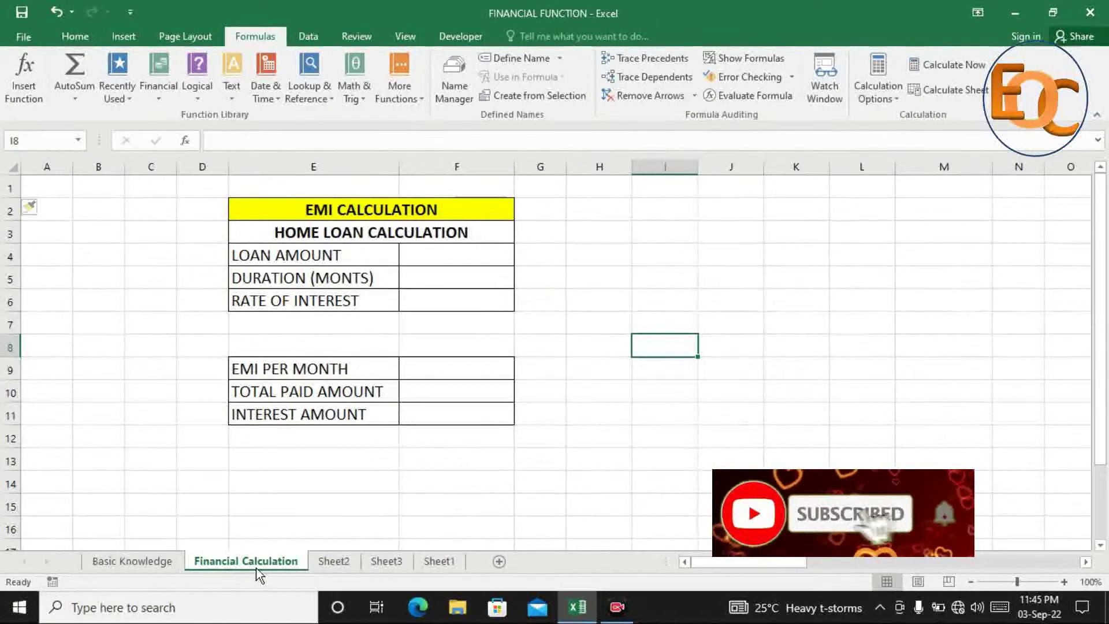
click(145, 563)
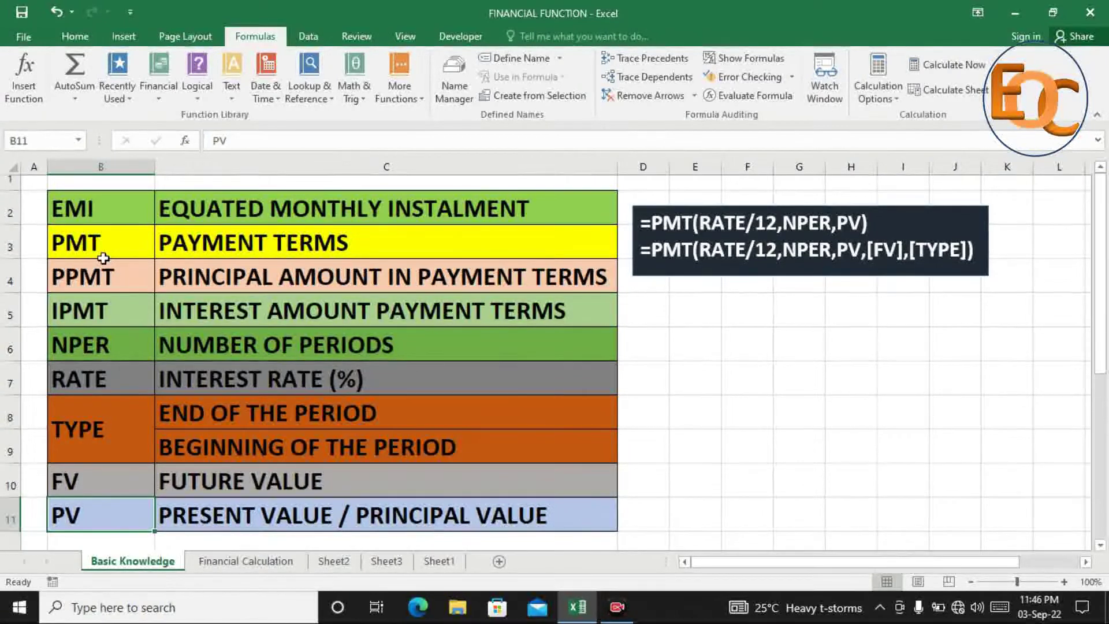
click(179, 249)
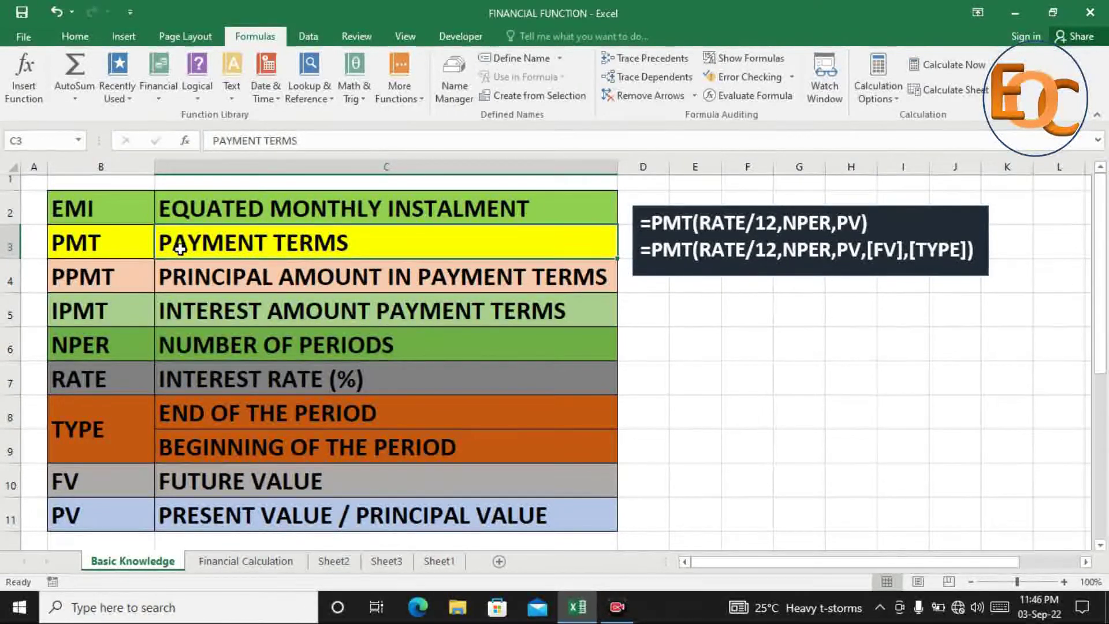
click(73, 305)
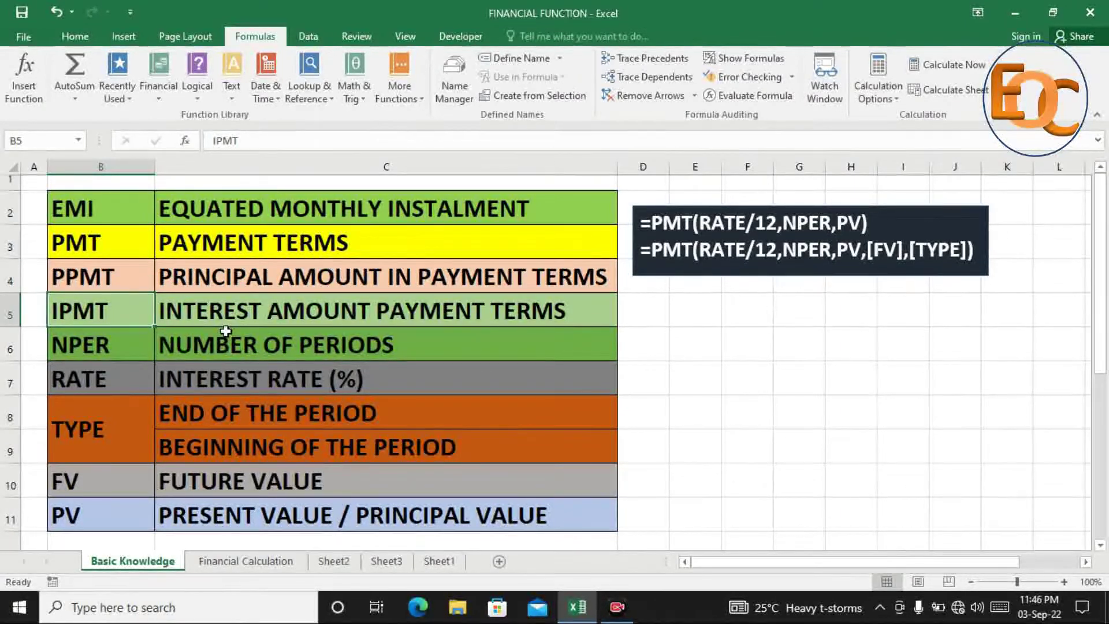
click(124, 338)
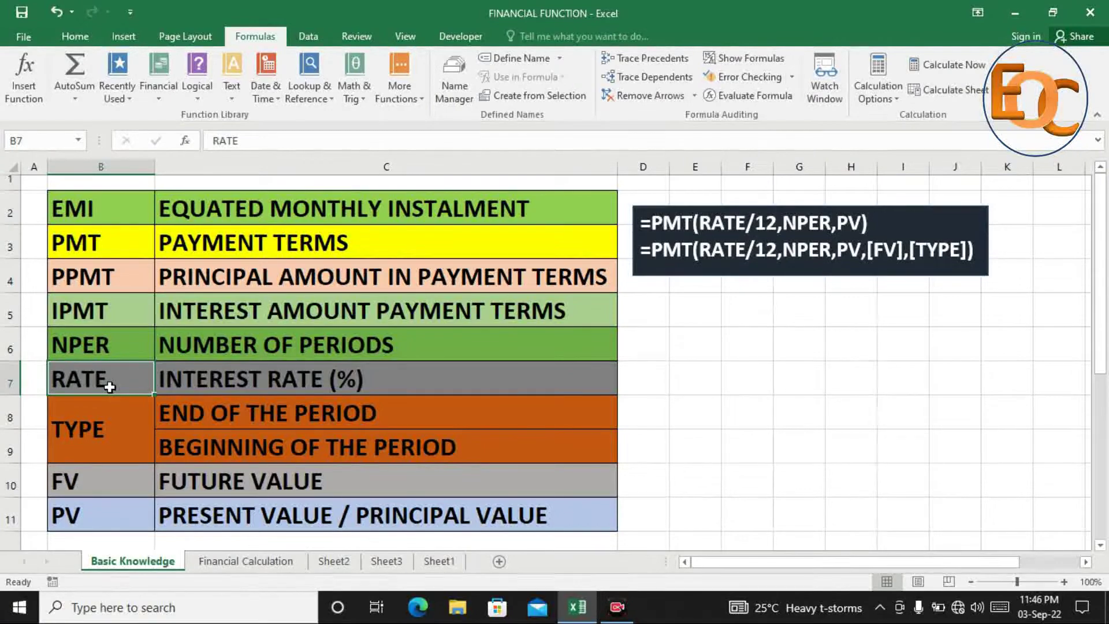
click(118, 480)
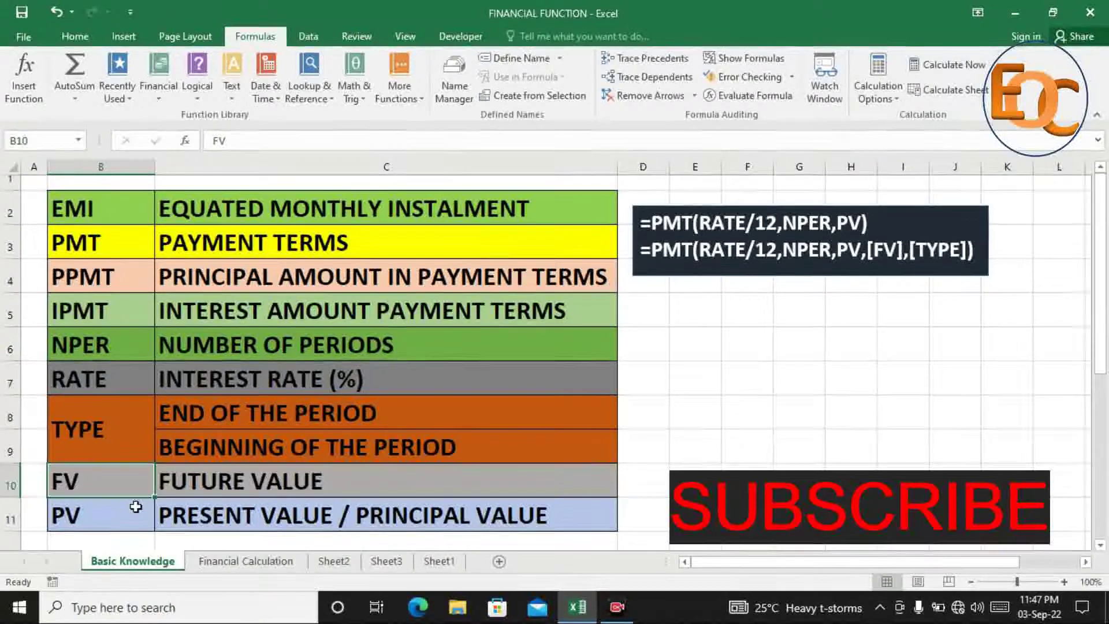
click(136, 507)
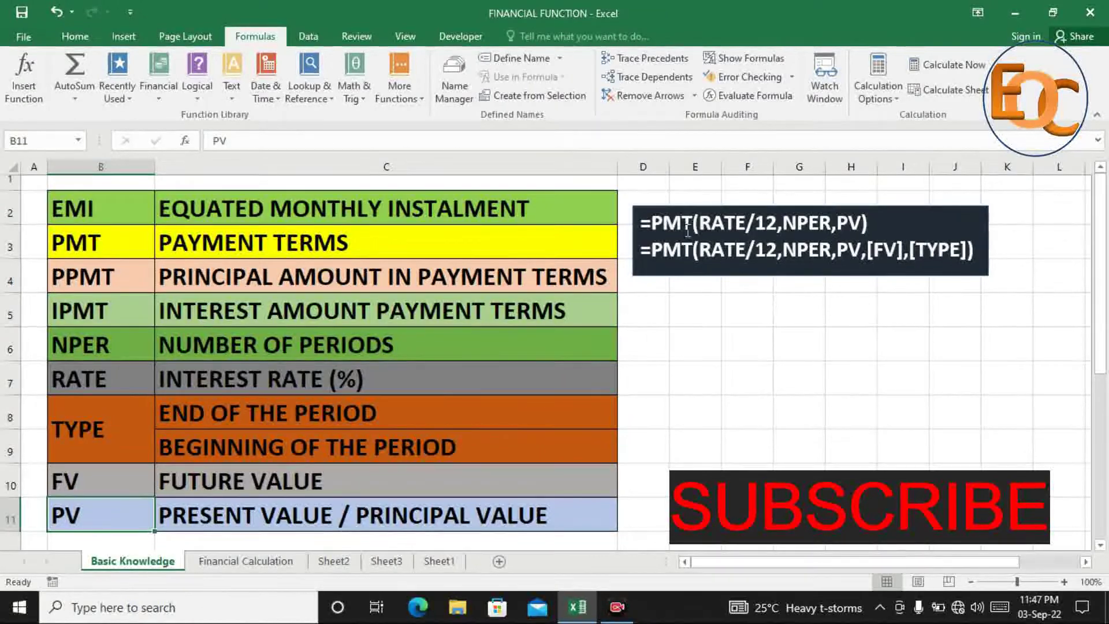
Step: Review the PMT syntax note and the TYPE term, then return to the Financial Calculation sheet
click(723, 251)
click(706, 336)
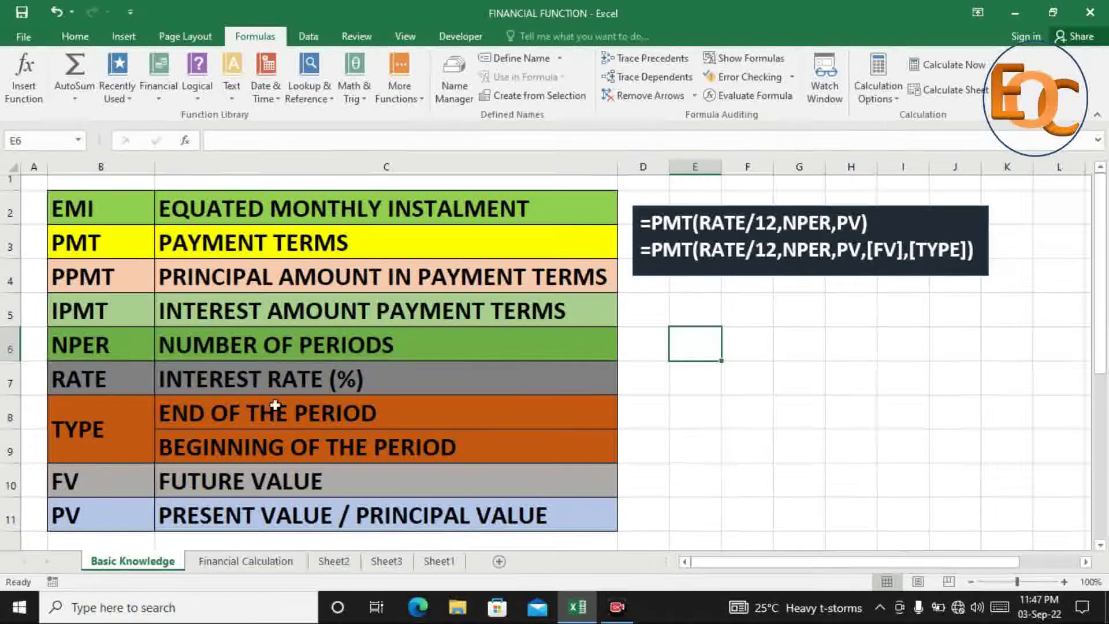
click(137, 439)
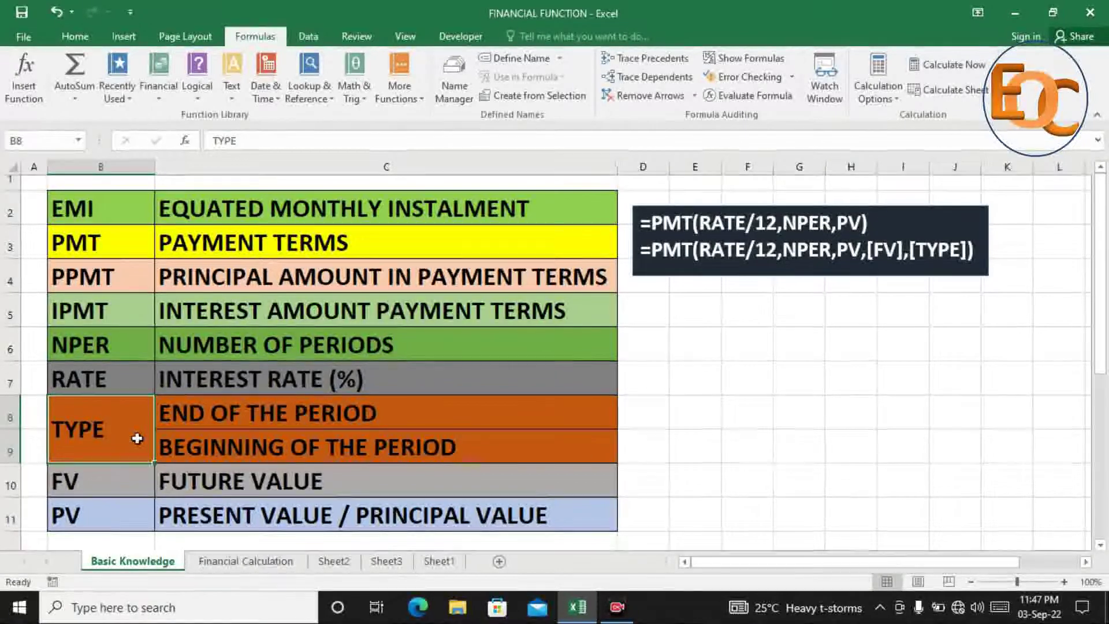
click(255, 559)
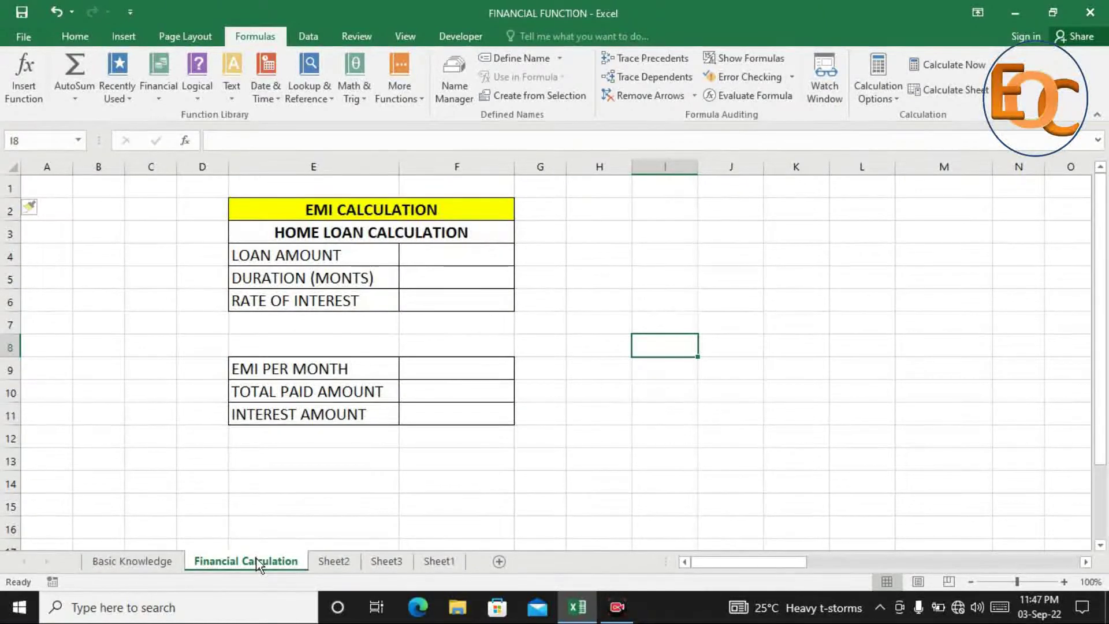
click(441, 253)
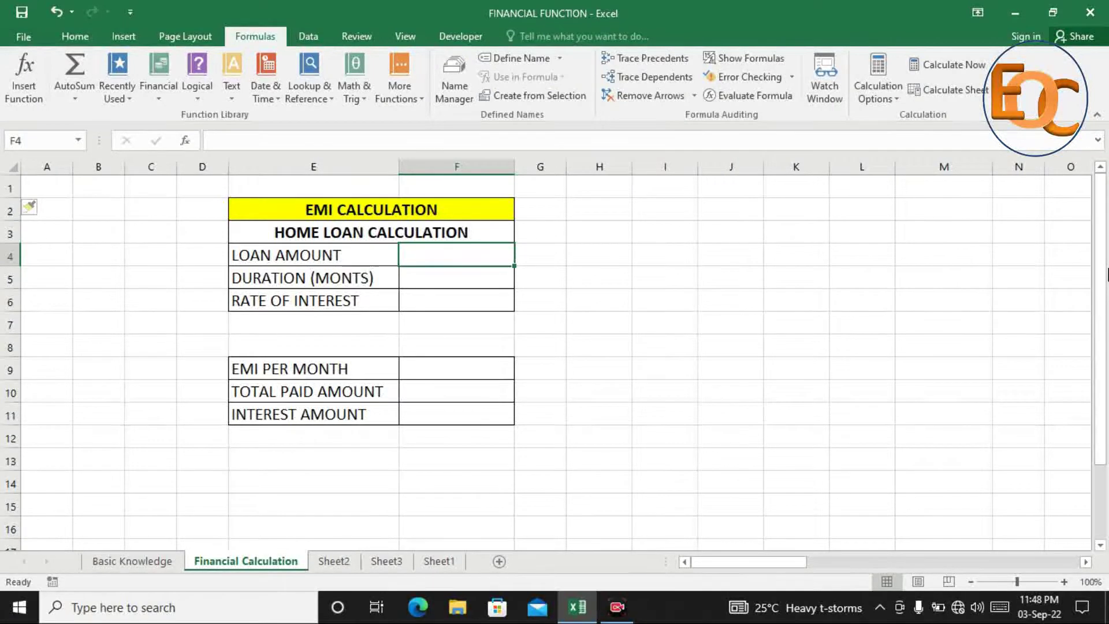
Step: Enter a loan amount of 1000000 and a duration of 60 months
text(100000)
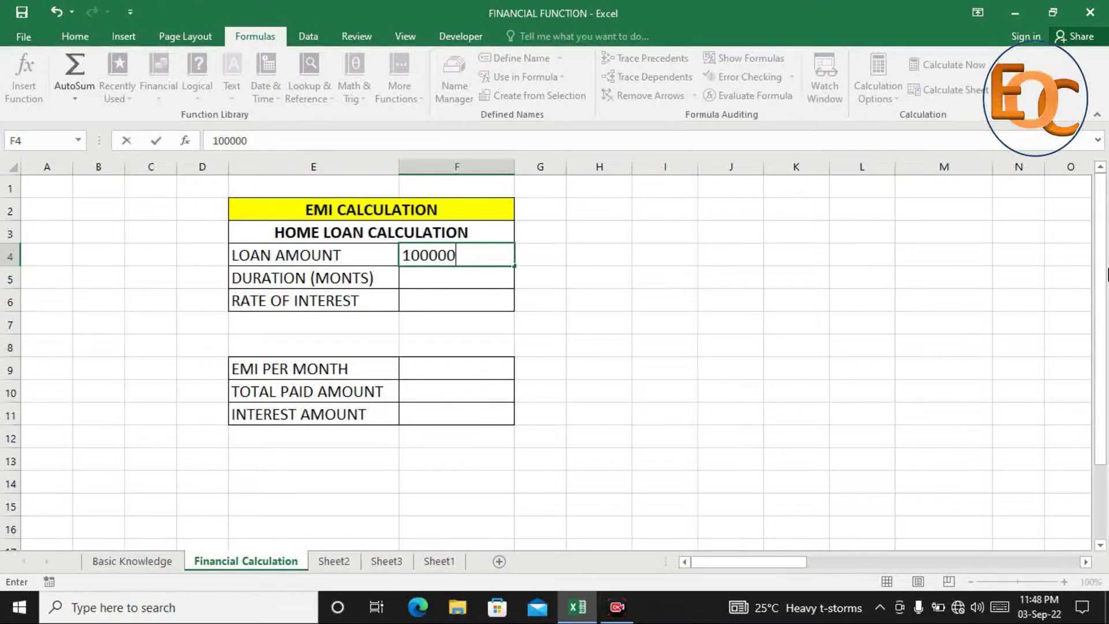
text(0)
key(Return)
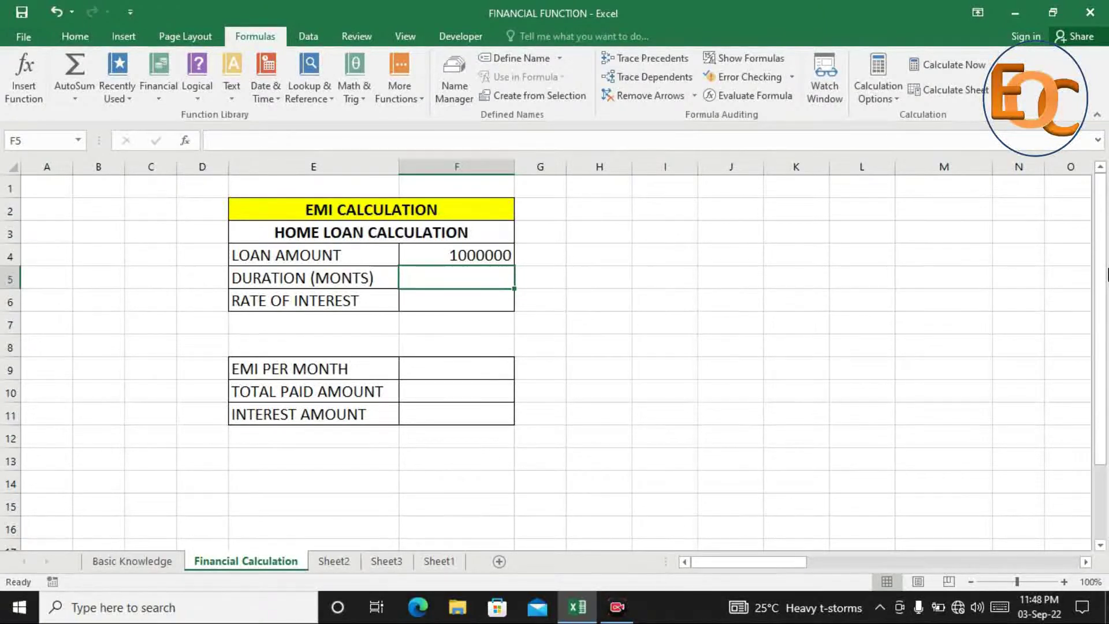
text(60)
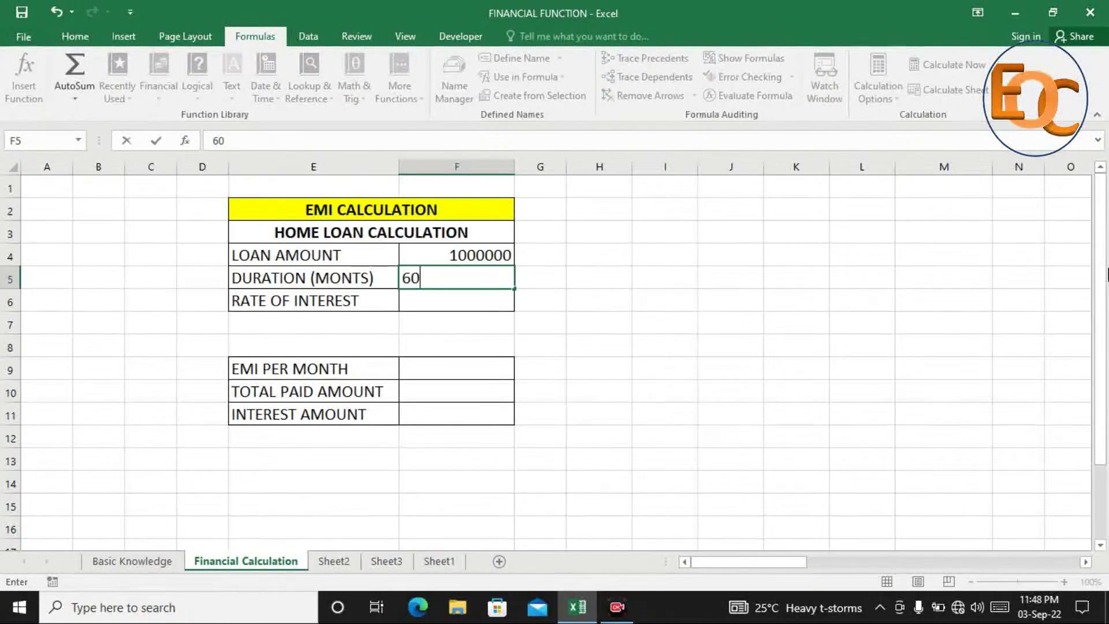
key(Return)
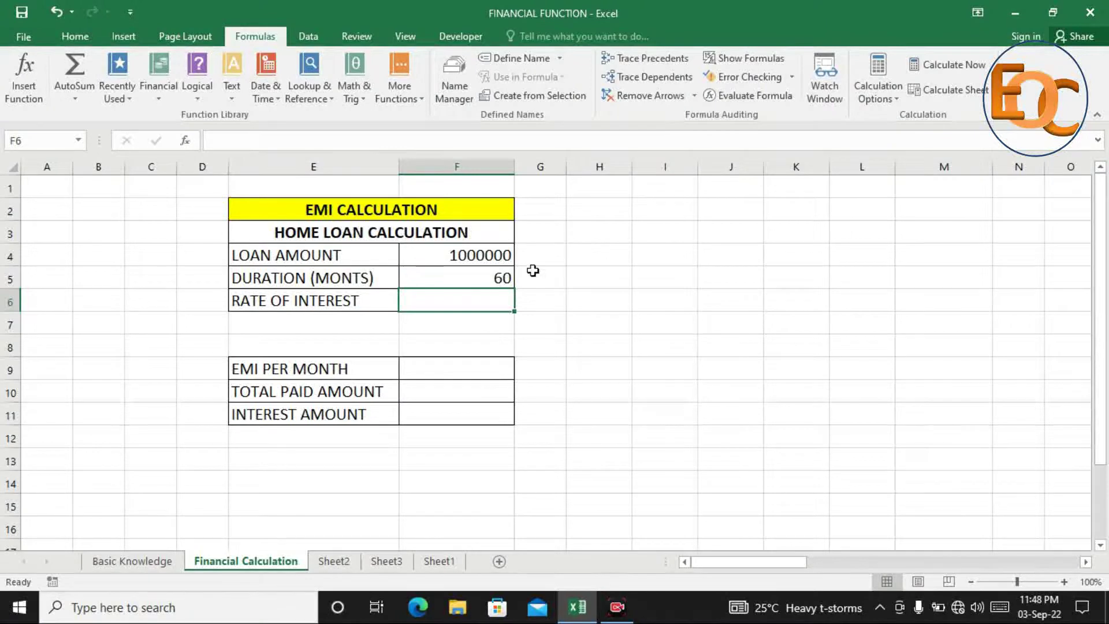
click(430, 280)
click(370, 279)
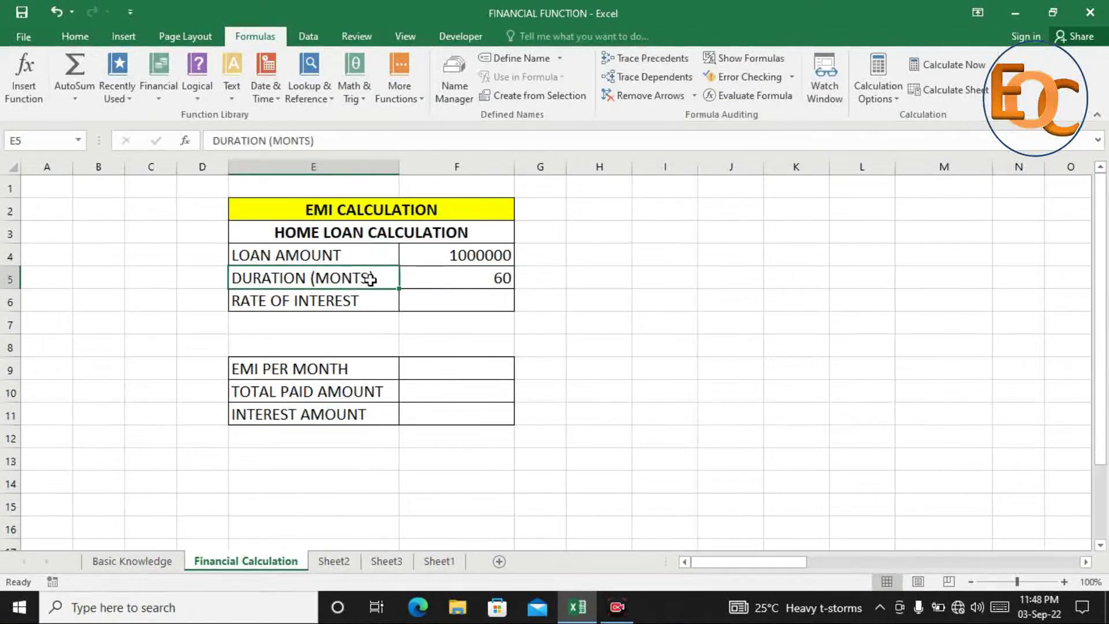
click(478, 280)
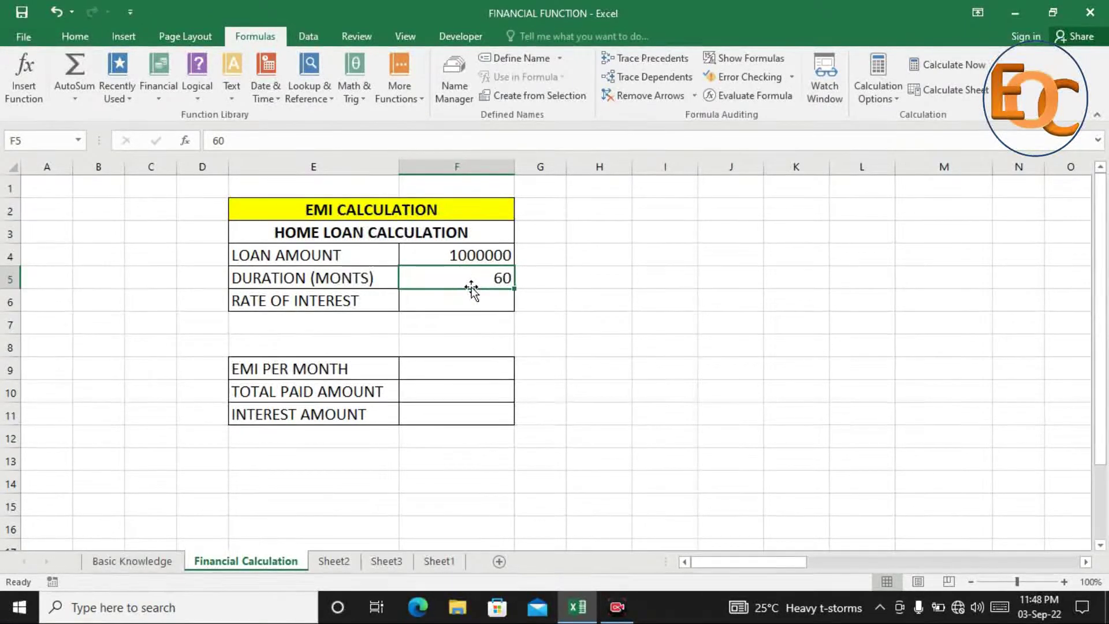
Step: Enter a 7.50% rate of interest in F6, then view the Basic Knowledge sheet
click(434, 306)
text(7.5)
key(Return)
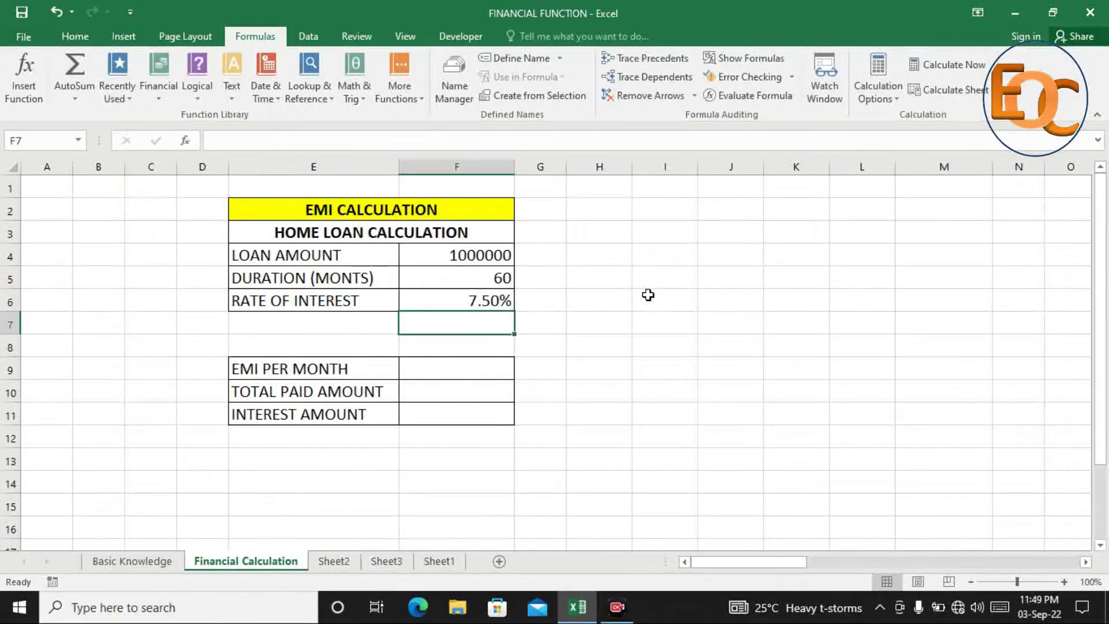
click(480, 365)
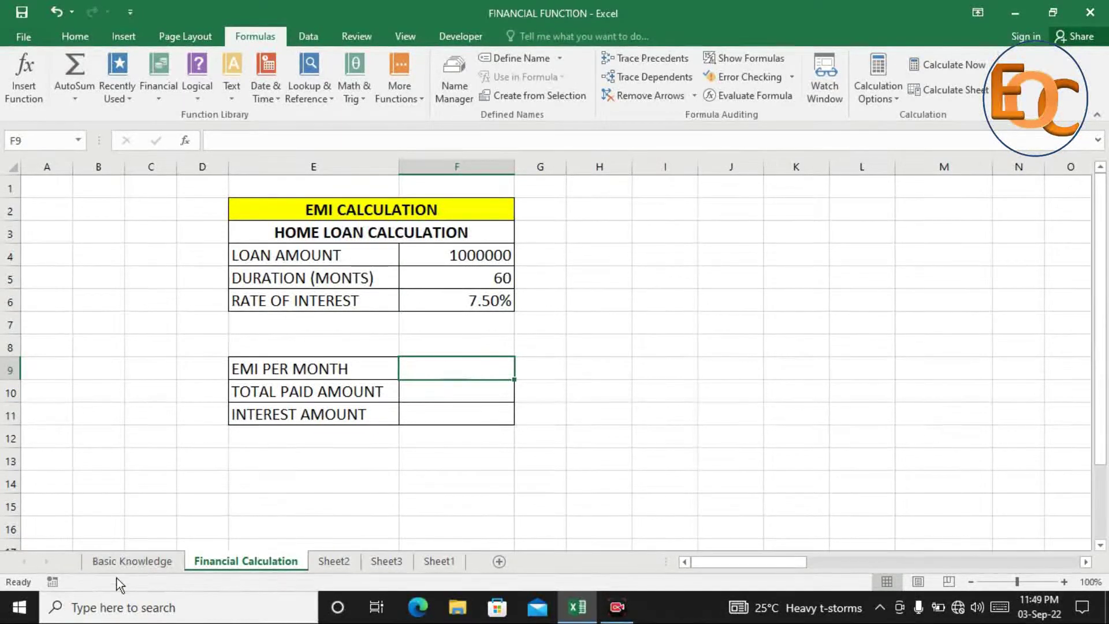
click(140, 563)
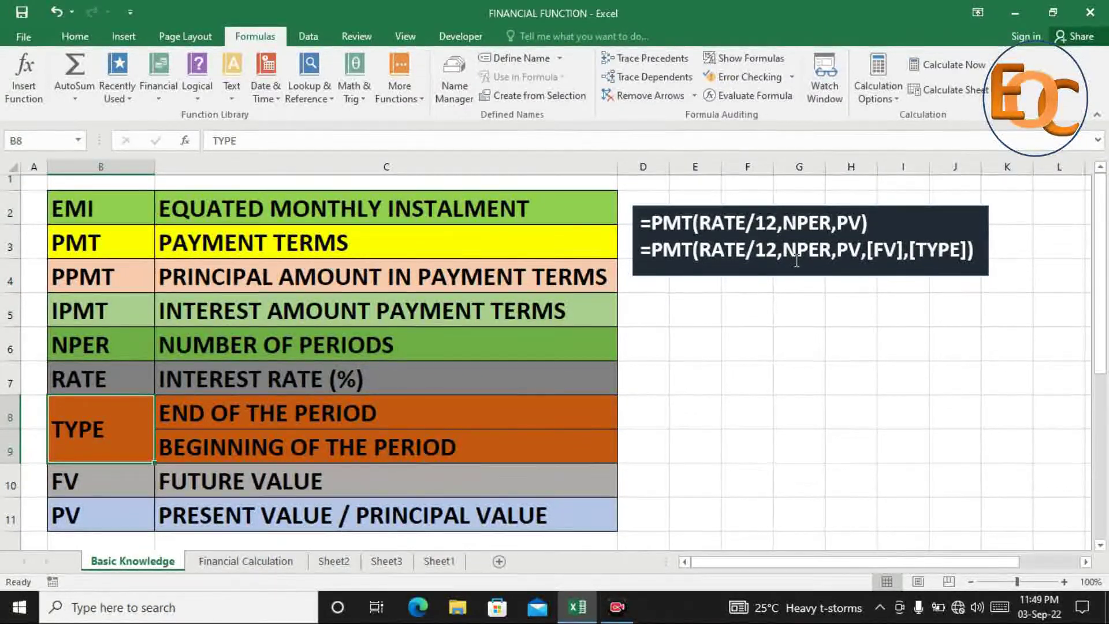
click(241, 562)
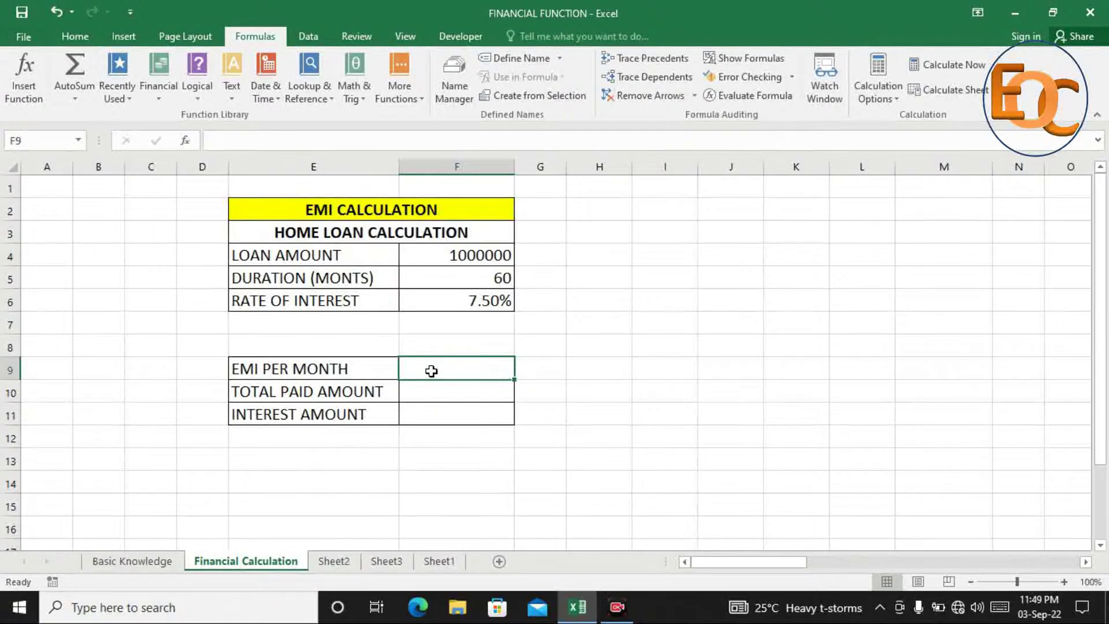
Step: Enter =PMT(F6/12,F5,F4) in F9, giving an EMI per month of -20037.95
text(=)
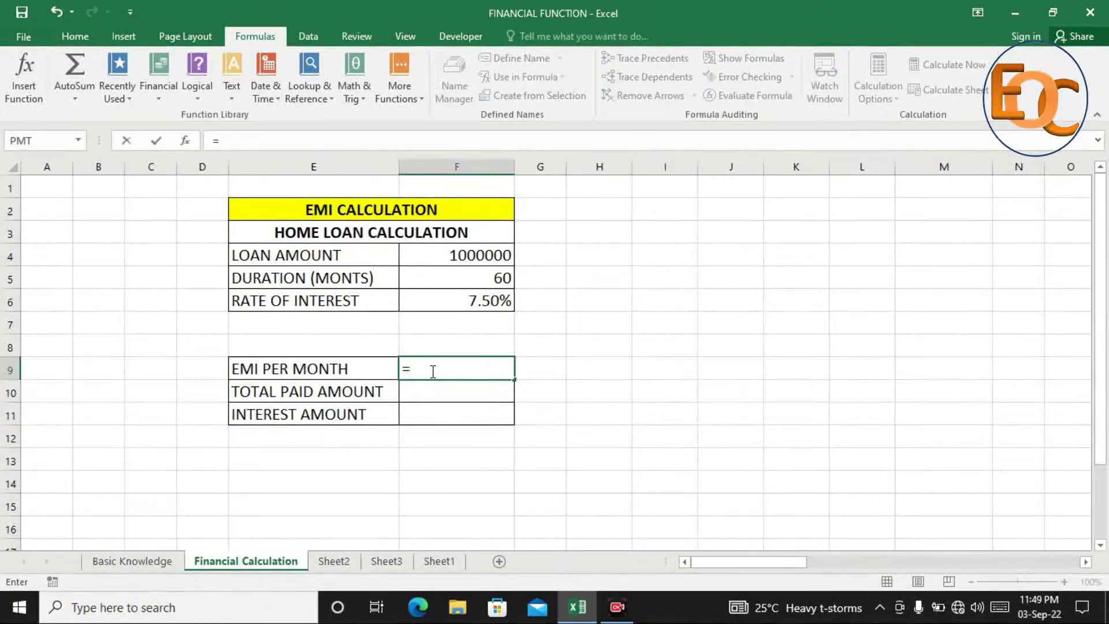
text(PMT)
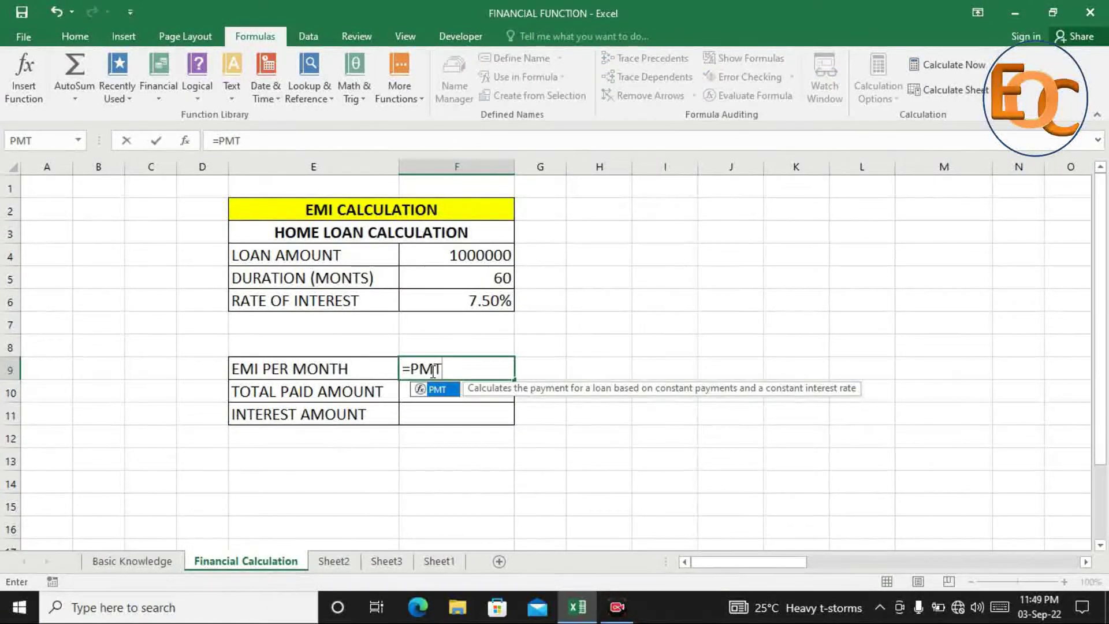
text(()
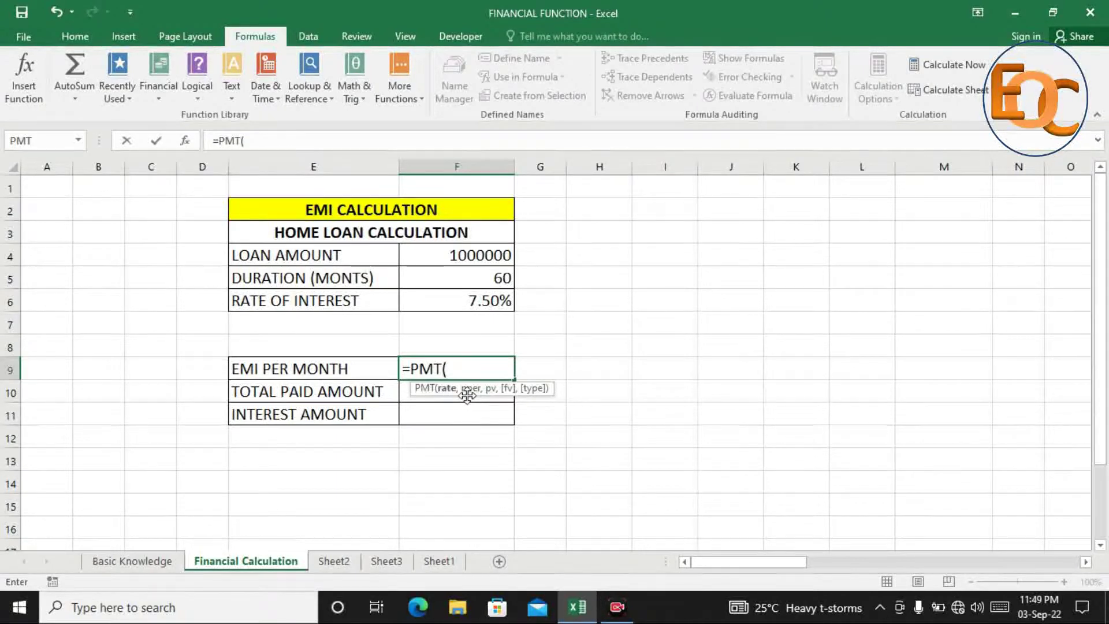
click(464, 301)
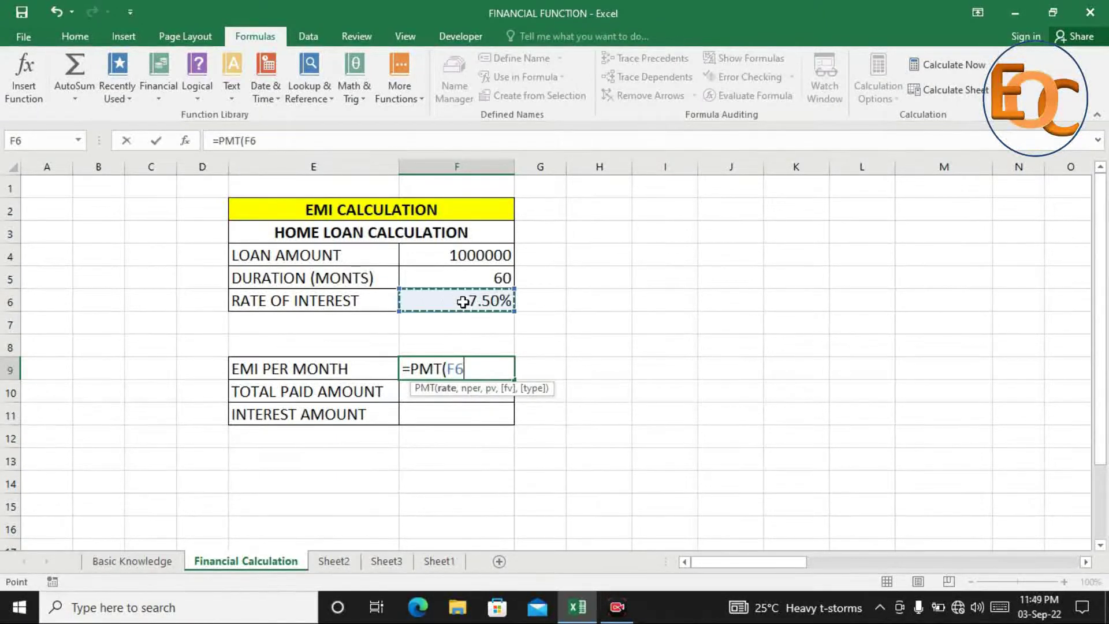
text(/12)
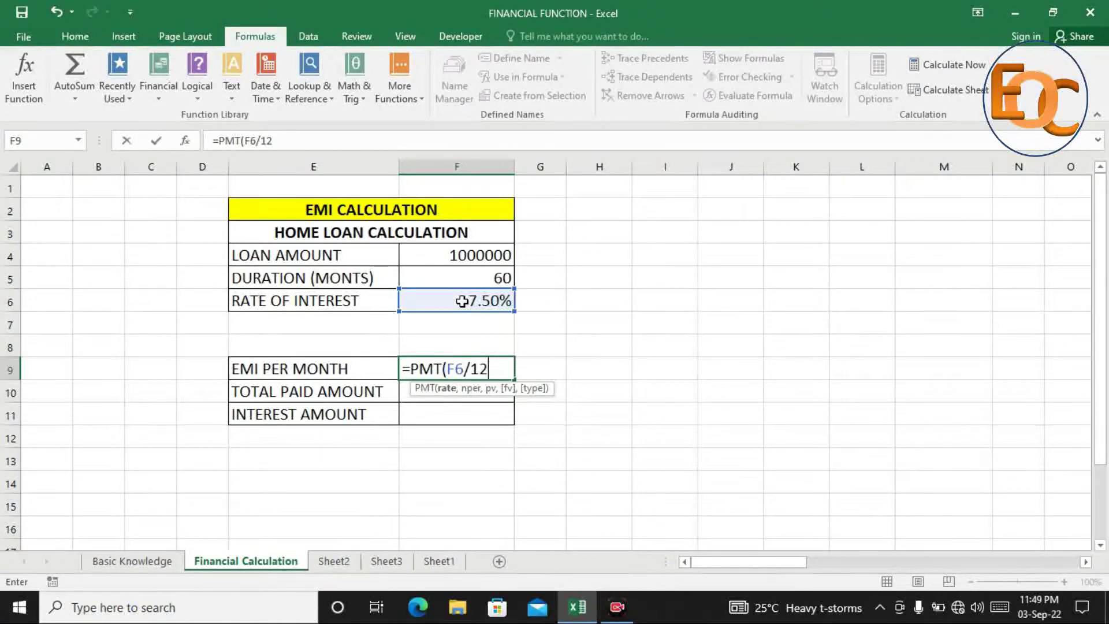
text(,)
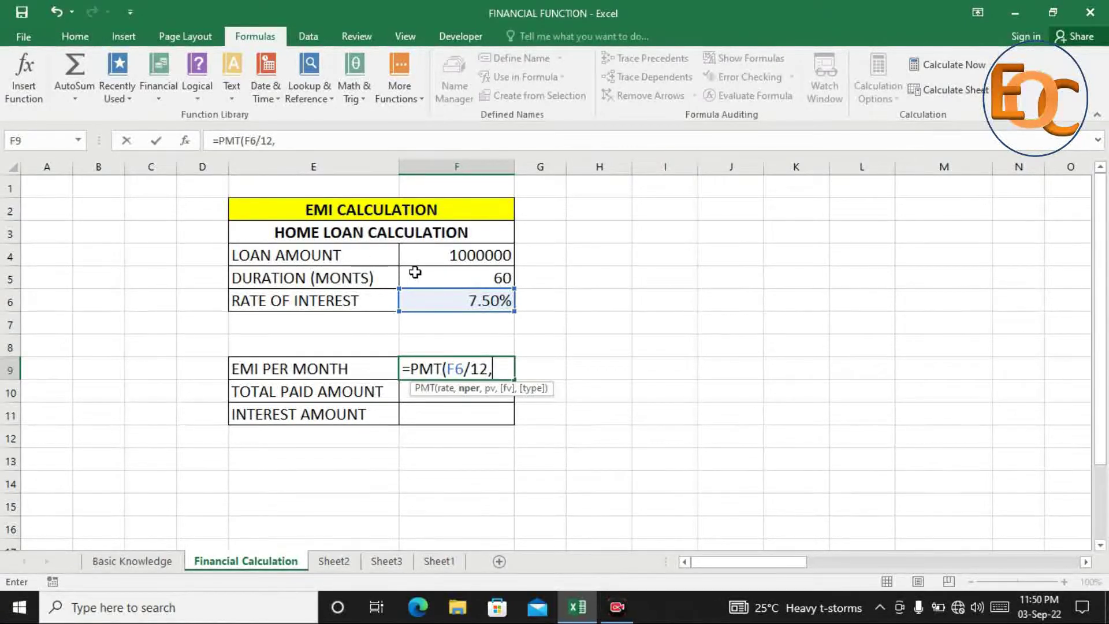
click(434, 277)
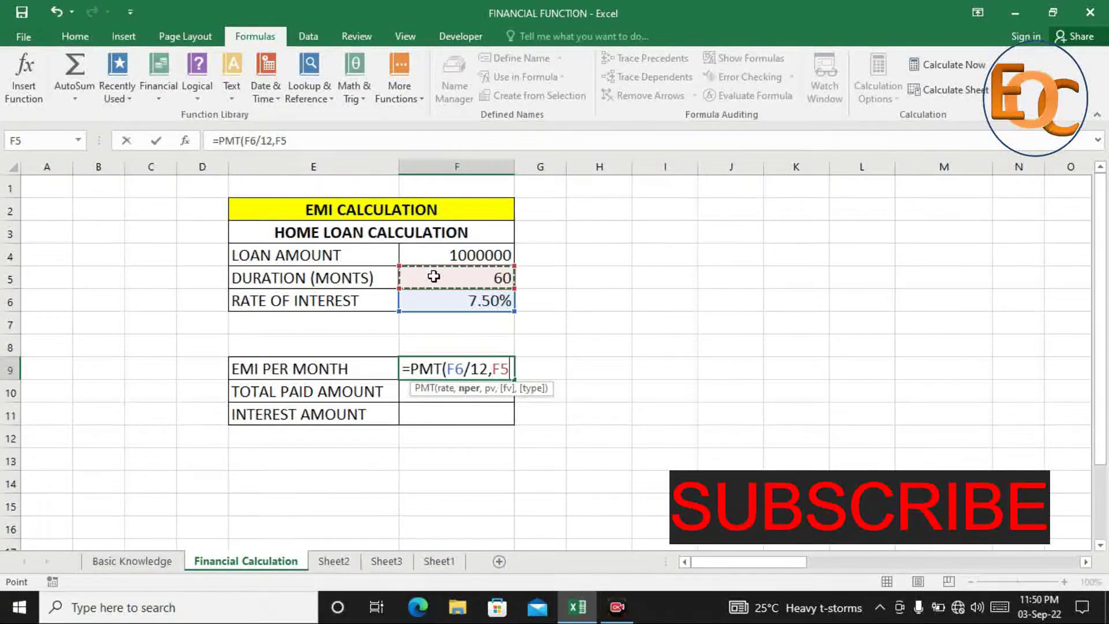
text(,)
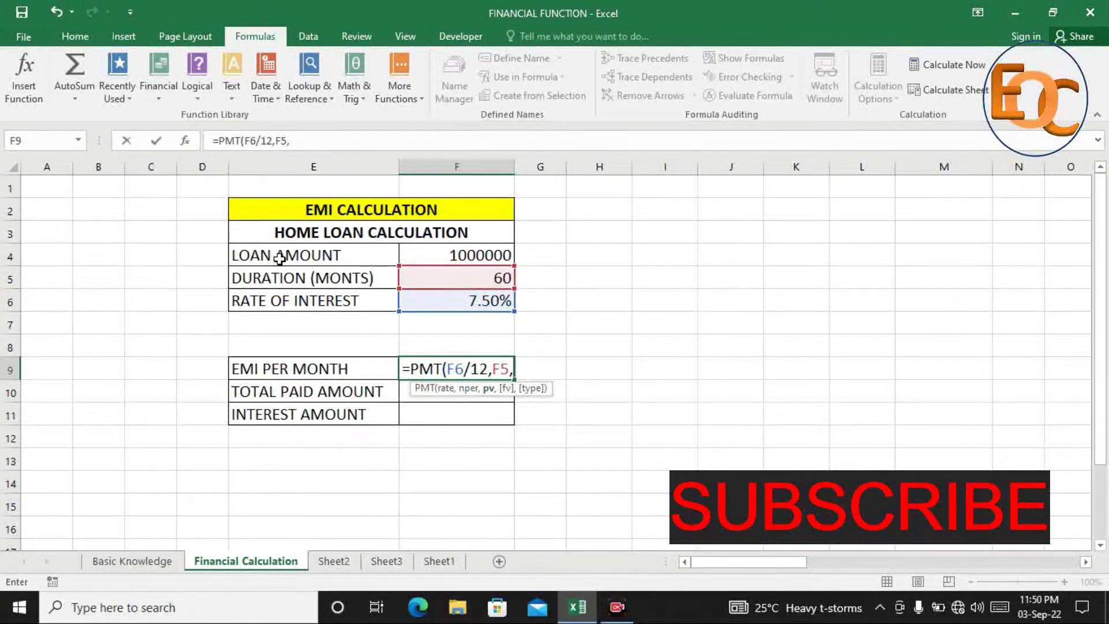
click(415, 250)
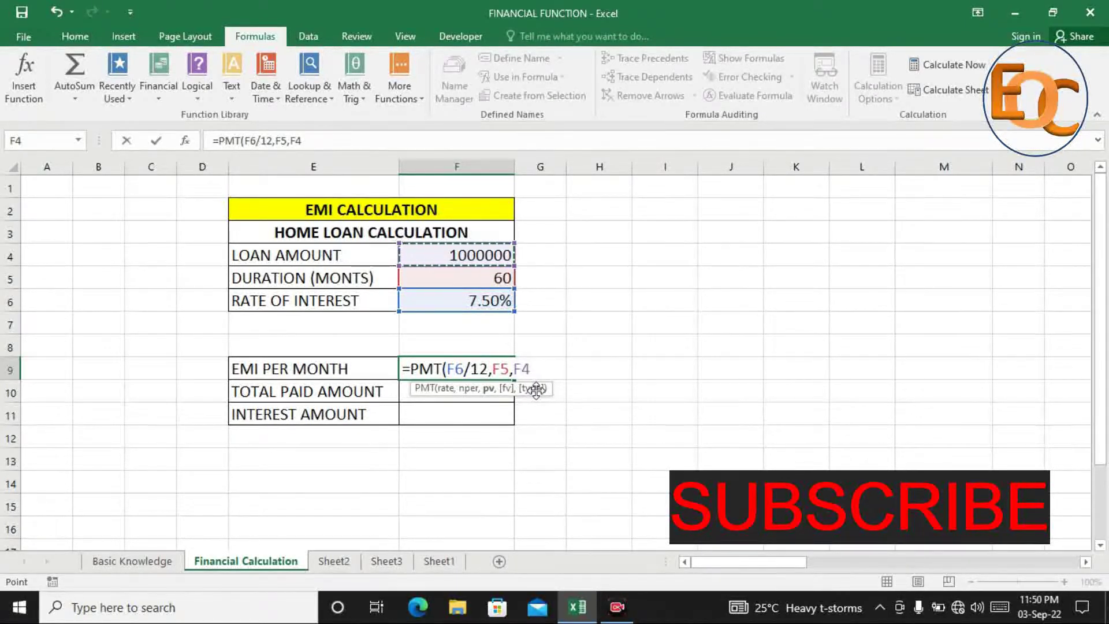
text())
key(Return)
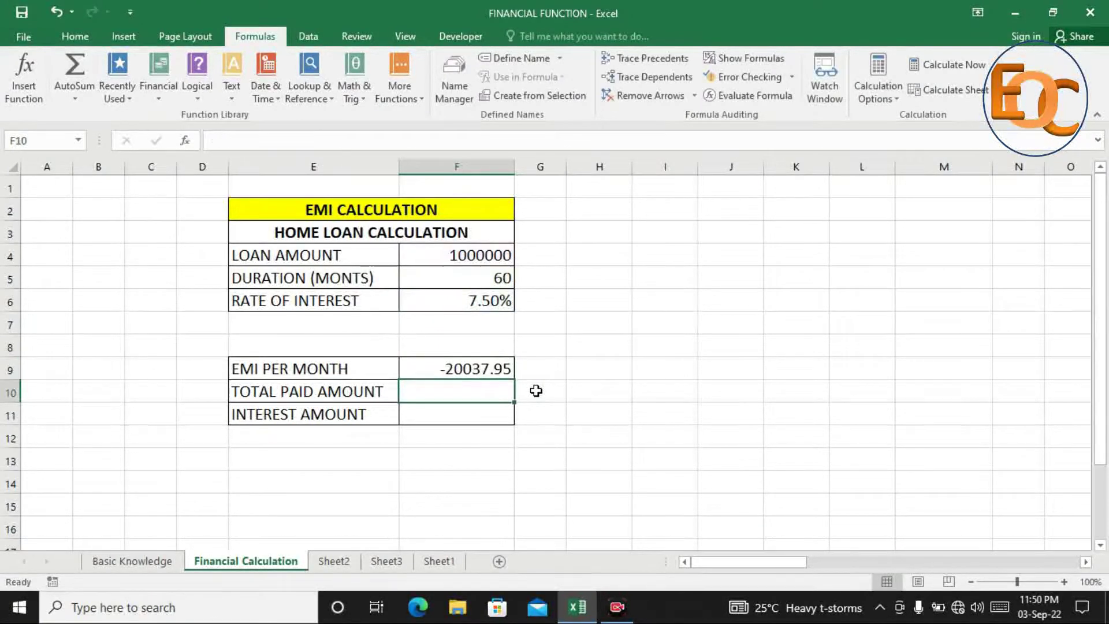
click(472, 366)
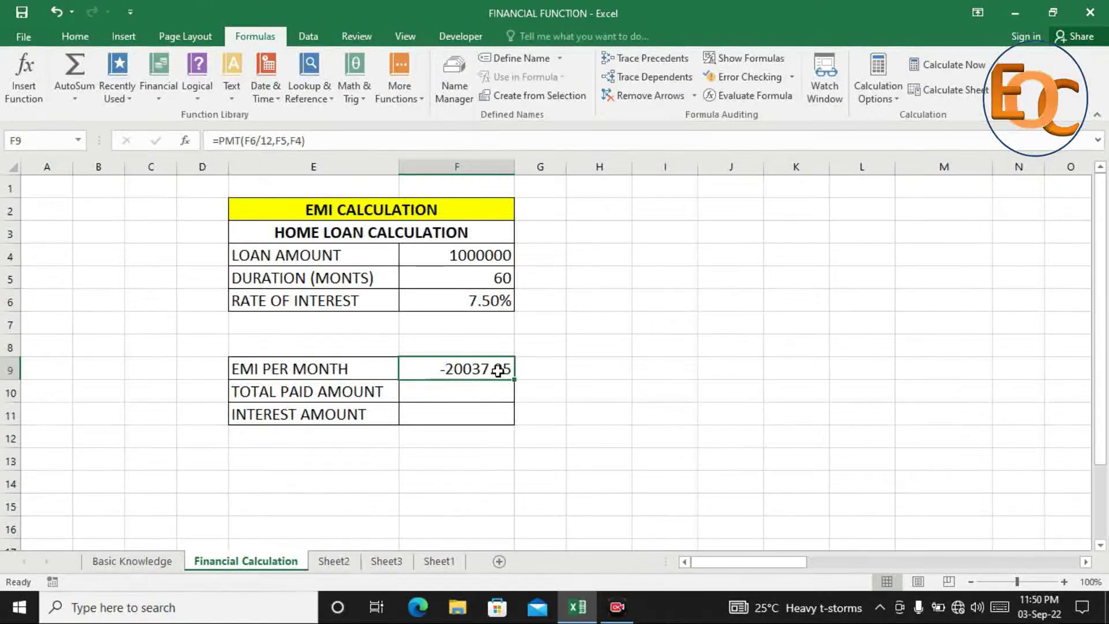
Step: Change F9 to =-PMT(F6/12,F5,F4) so the EMI shows a positive 20037.95
click(292, 138)
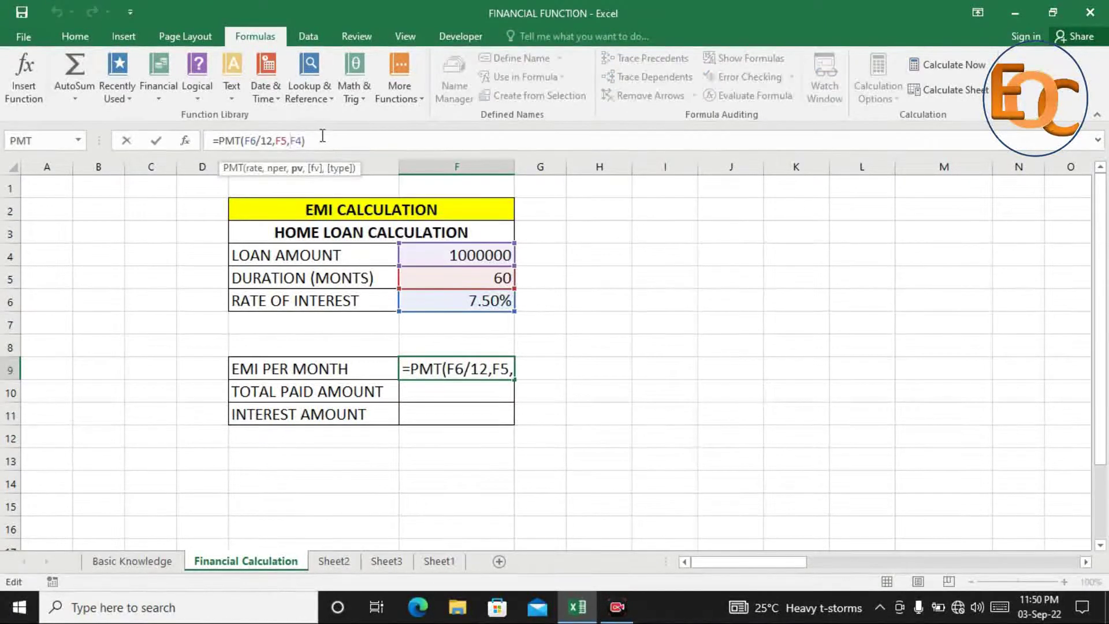
text(-)
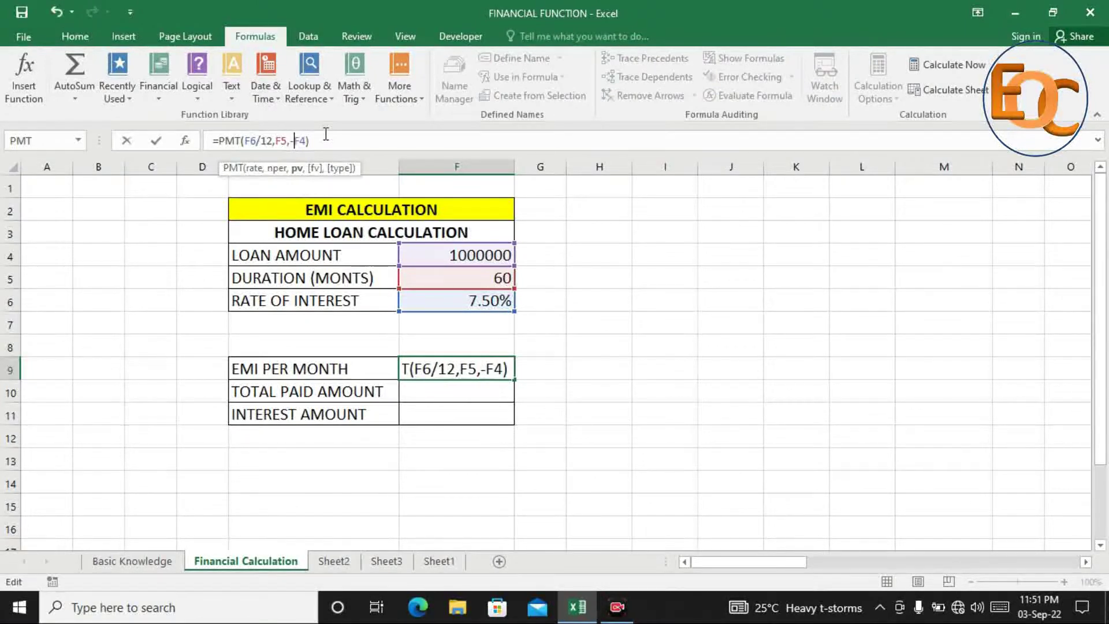
key(Return)
click(498, 367)
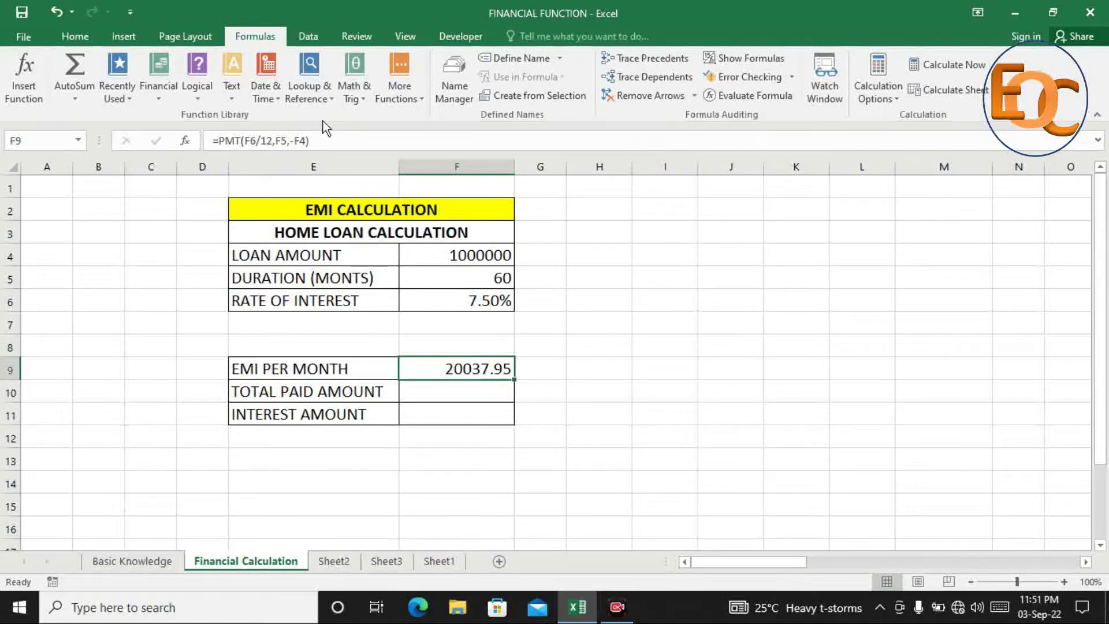
click(294, 143)
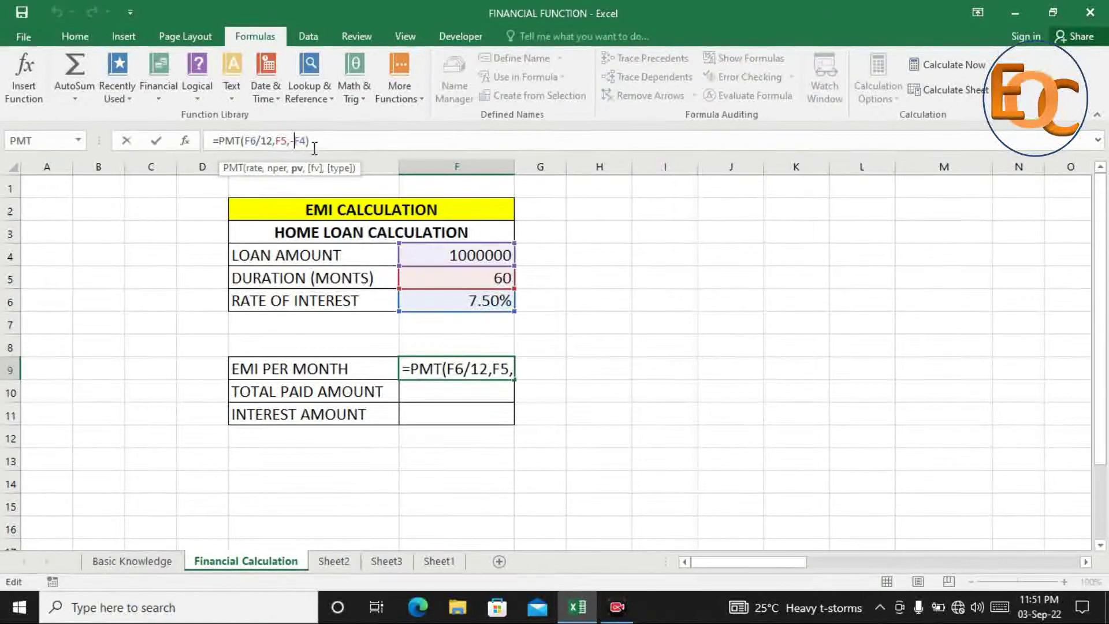
key(BackSpace)
click(219, 140)
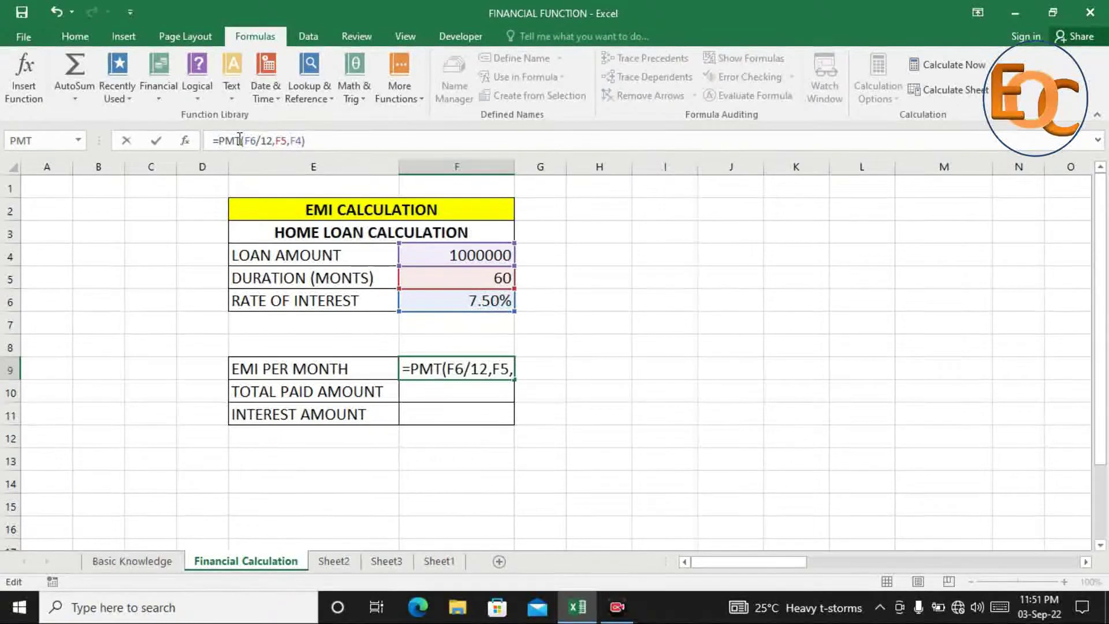
text(-)
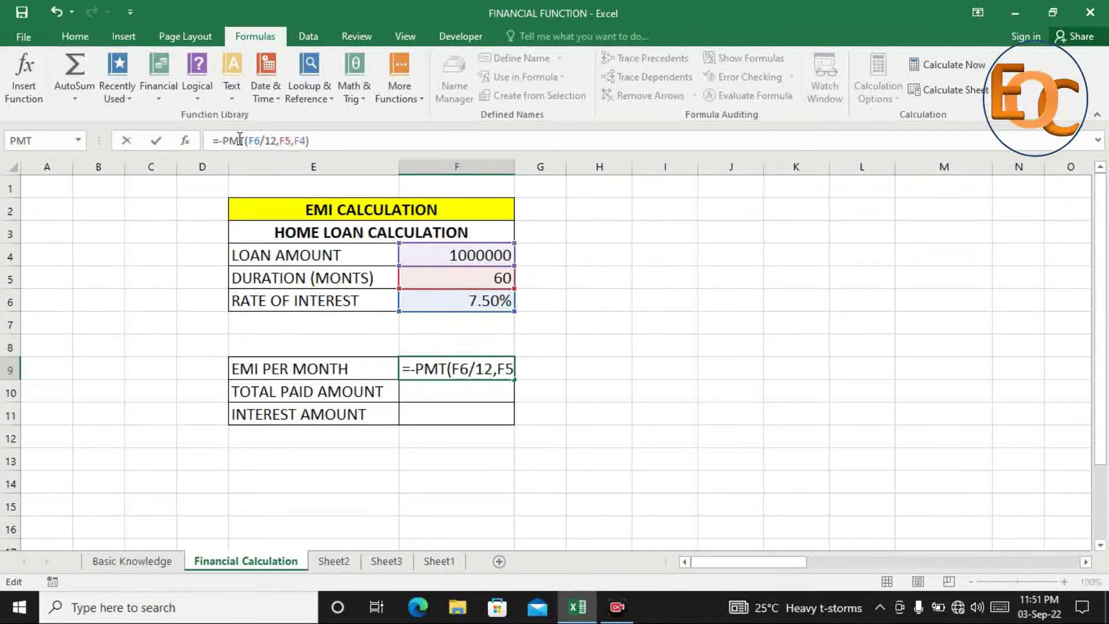
key(Return)
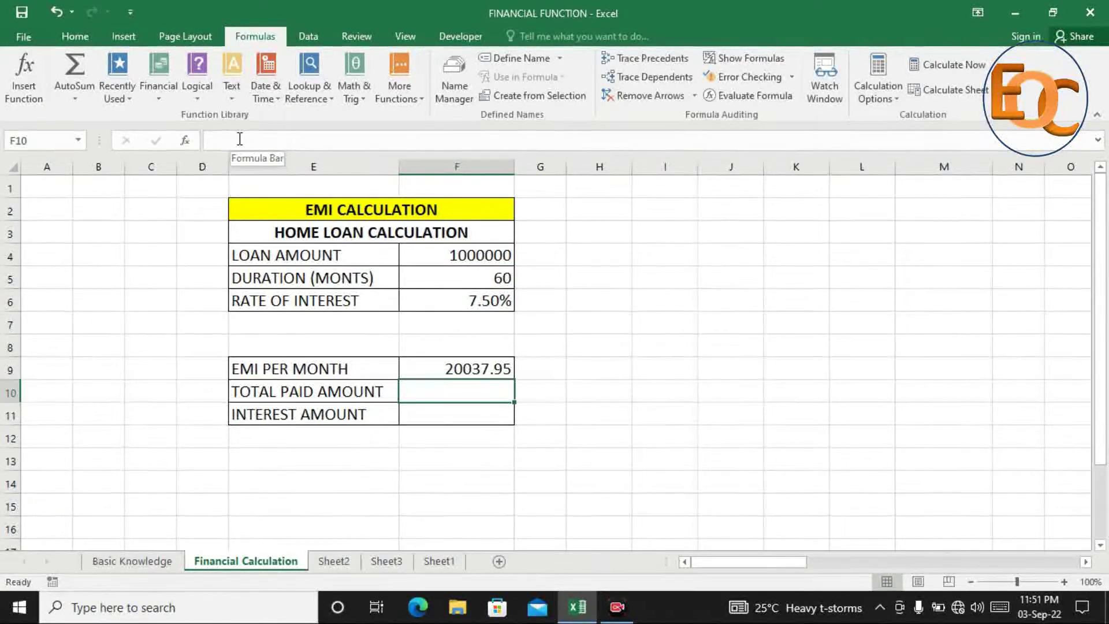
click(444, 371)
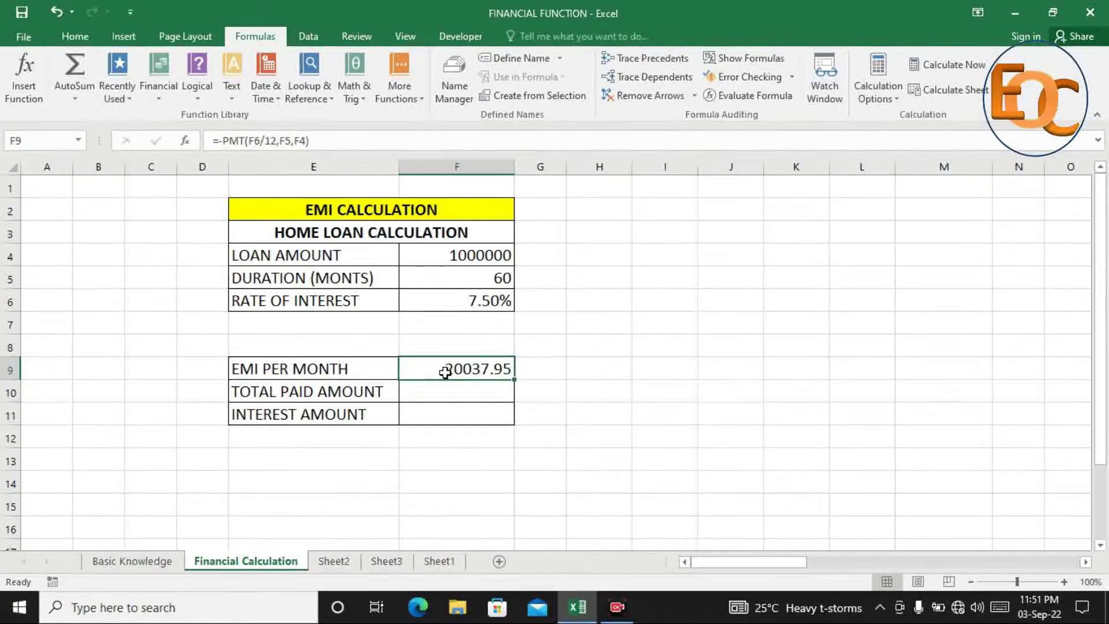
click(465, 392)
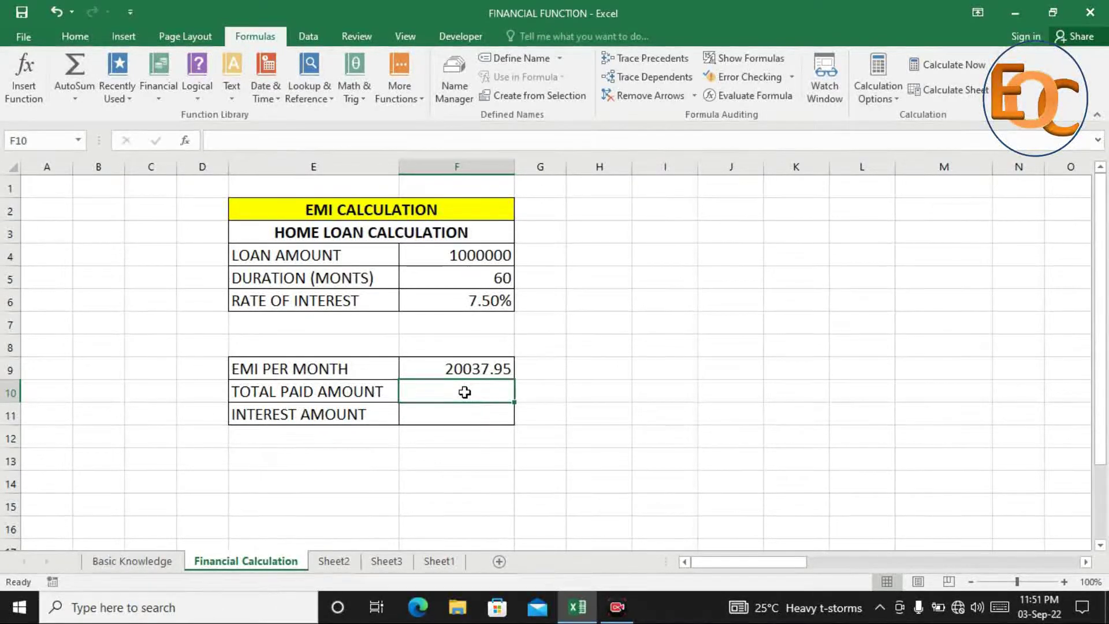
Step: Enter =F9*F5 in F10 for a total paid amount of 1202276.92
text(=)
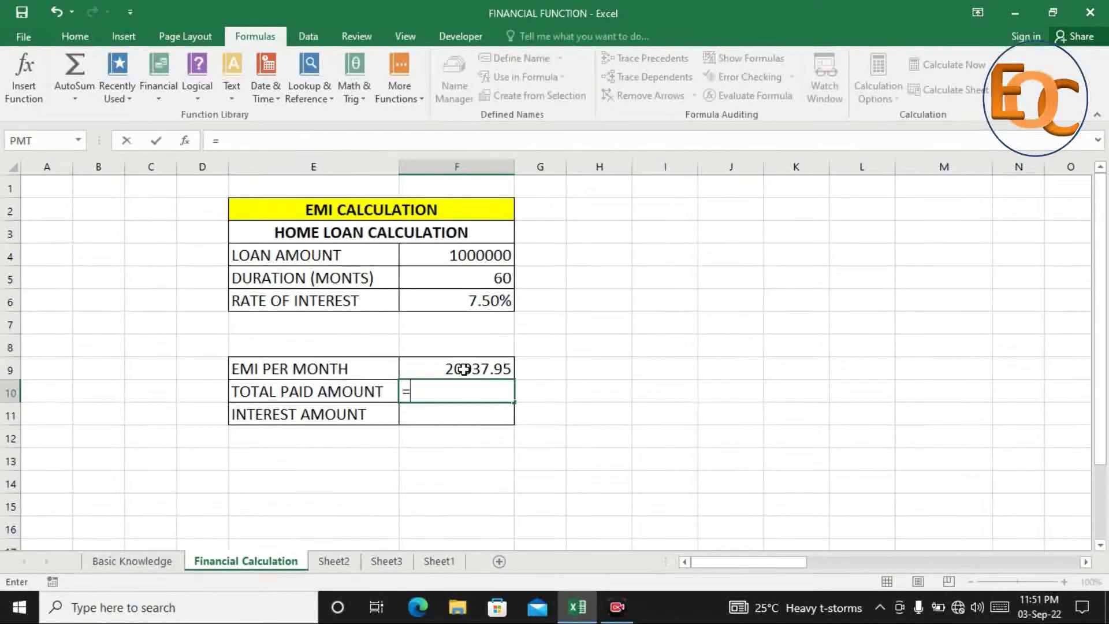
click(464, 370)
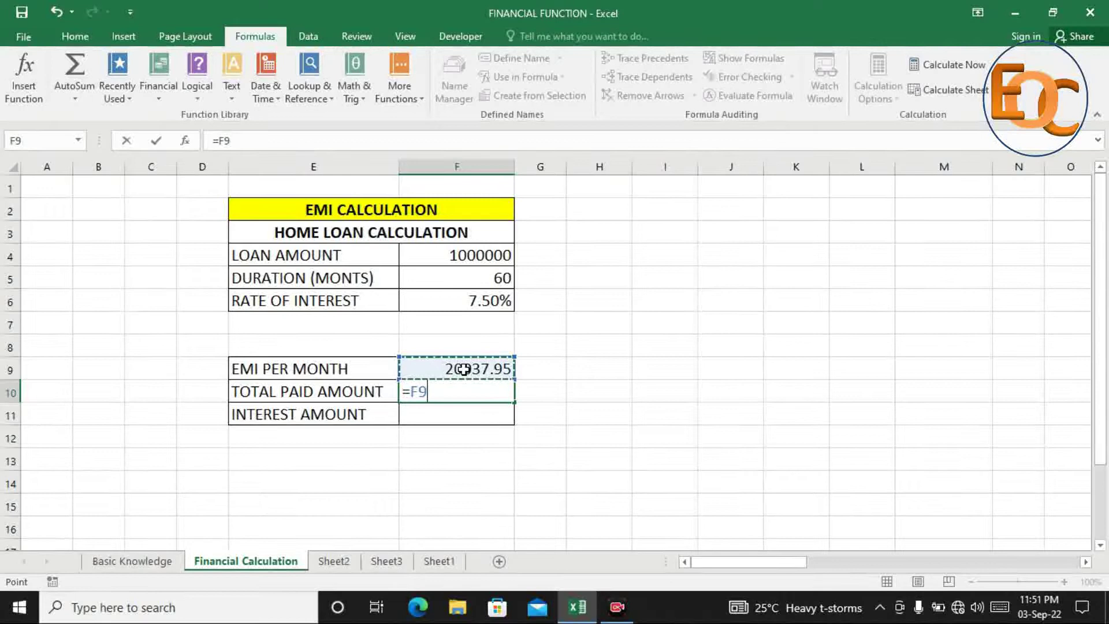
text(*)
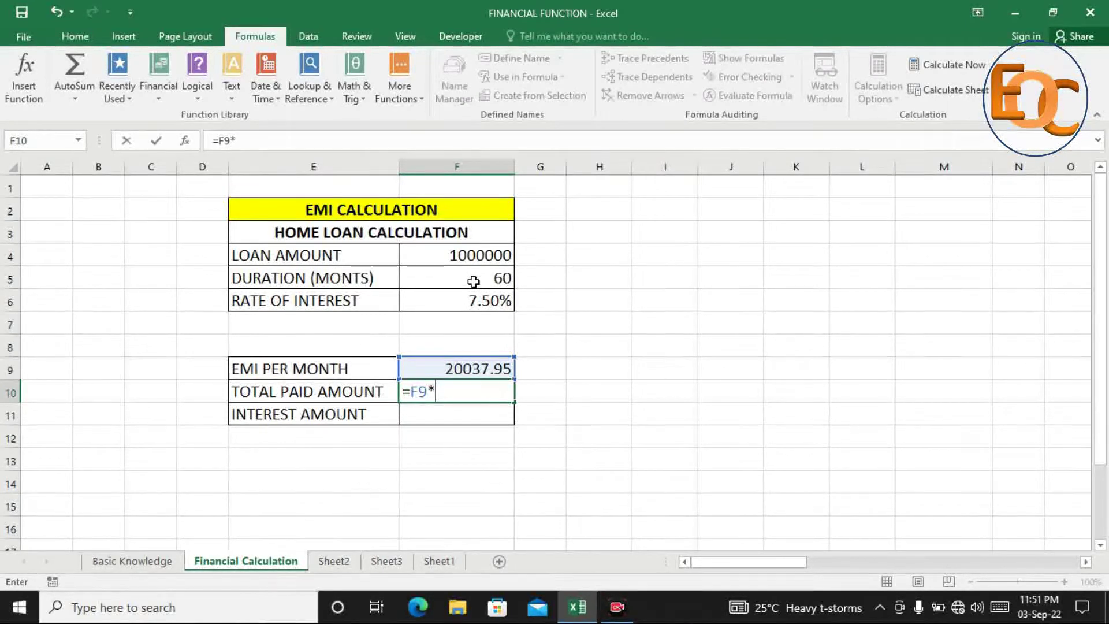
click(470, 281)
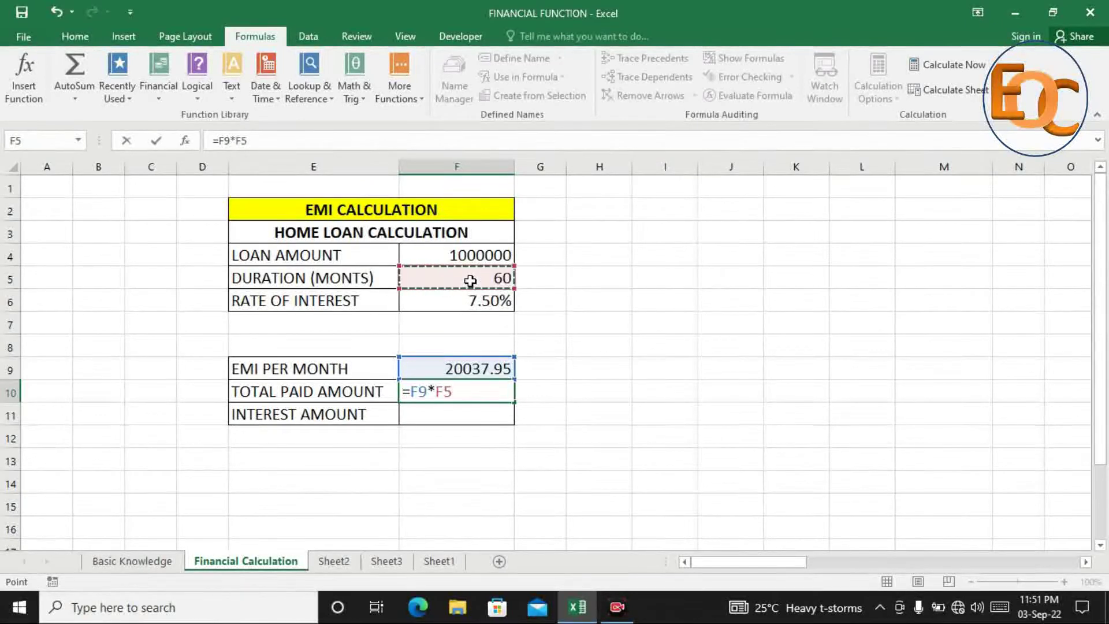
key(Return)
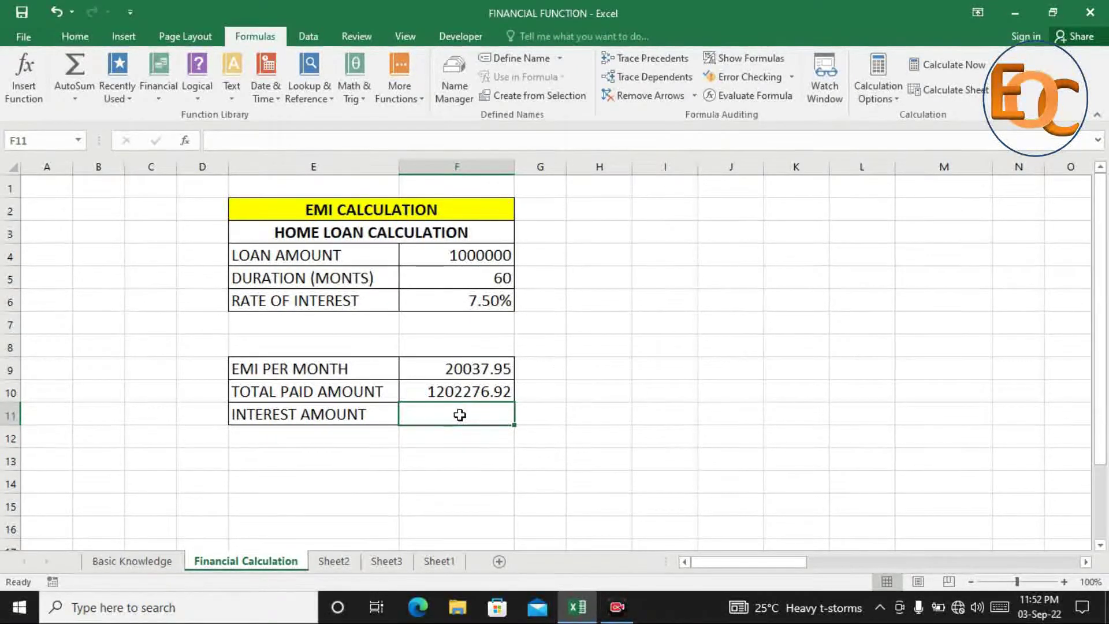
Step: Enter =F4-F10 in F11, giving an interest amount of -202276.92
text(=)
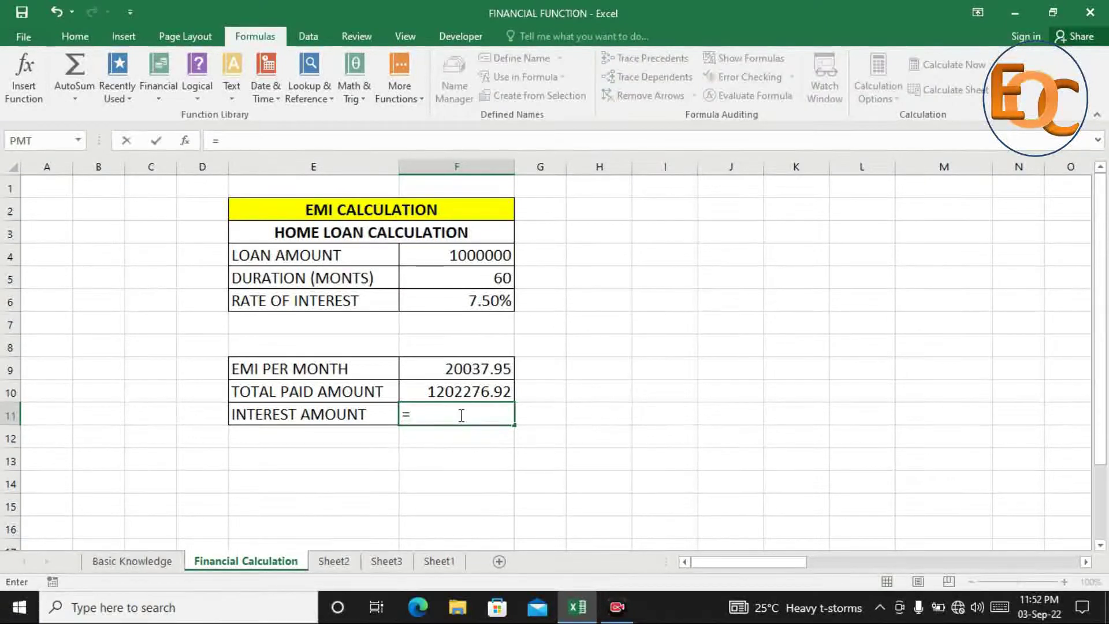
click(460, 255)
text(-)
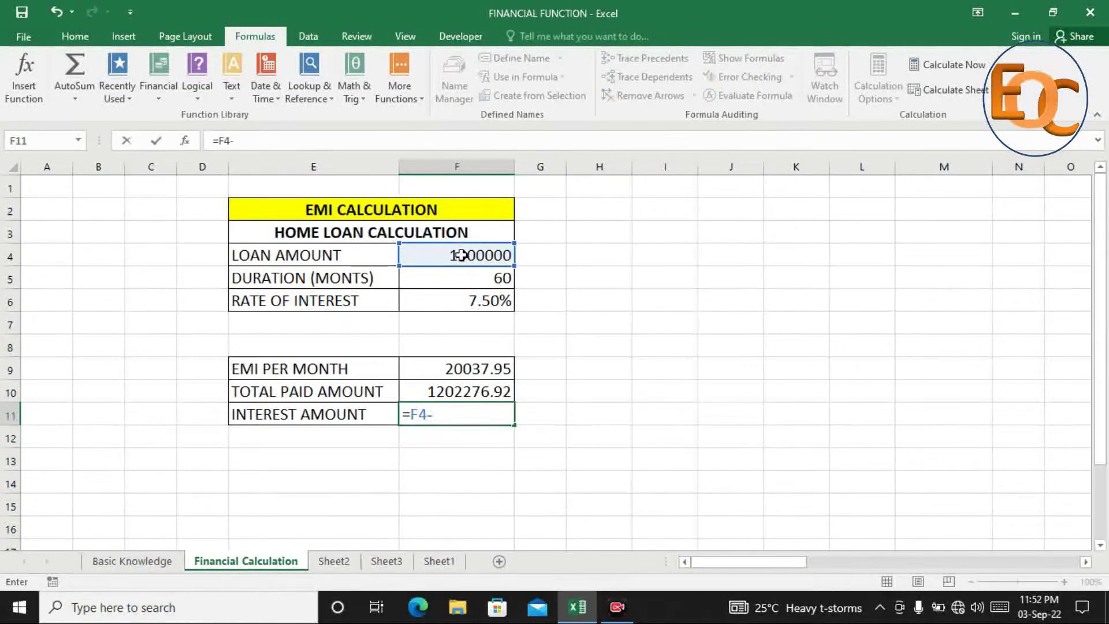
click(462, 391)
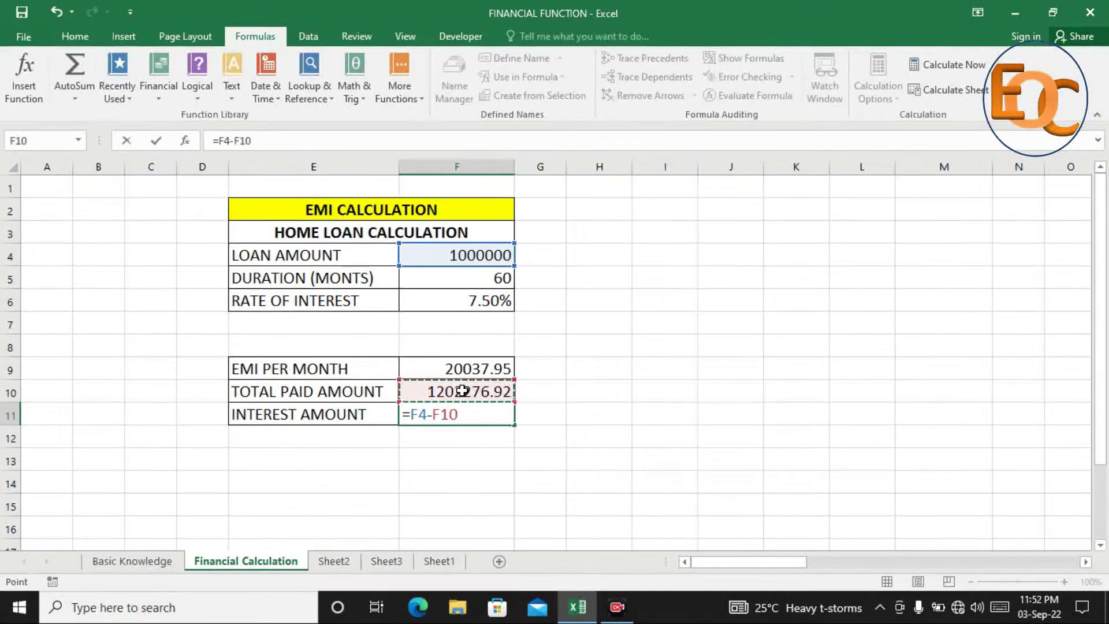
key(Return)
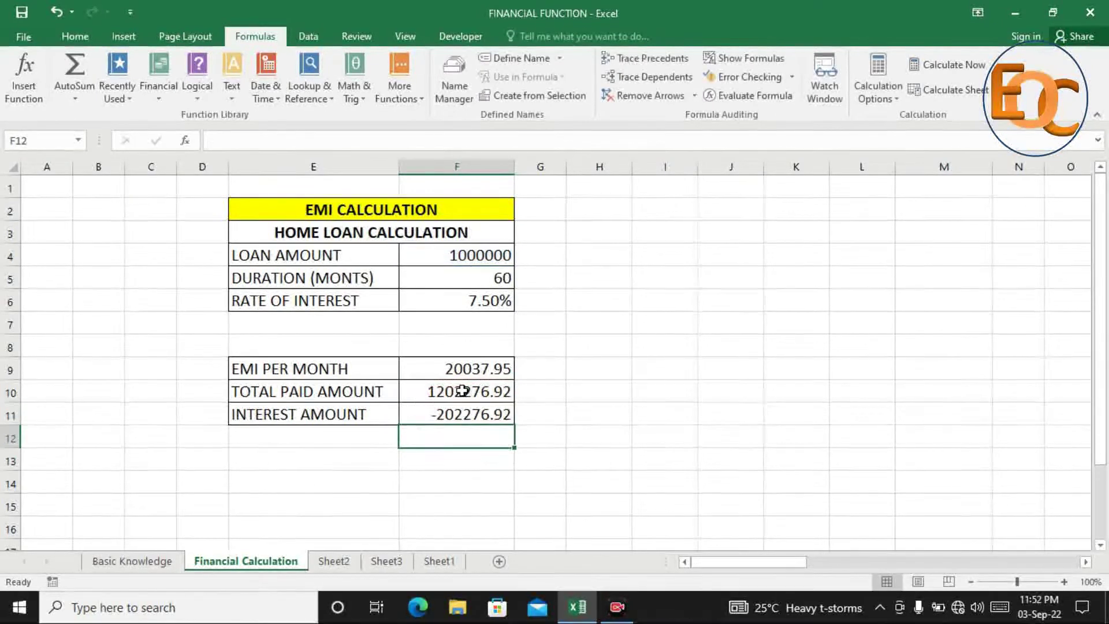
click(482, 417)
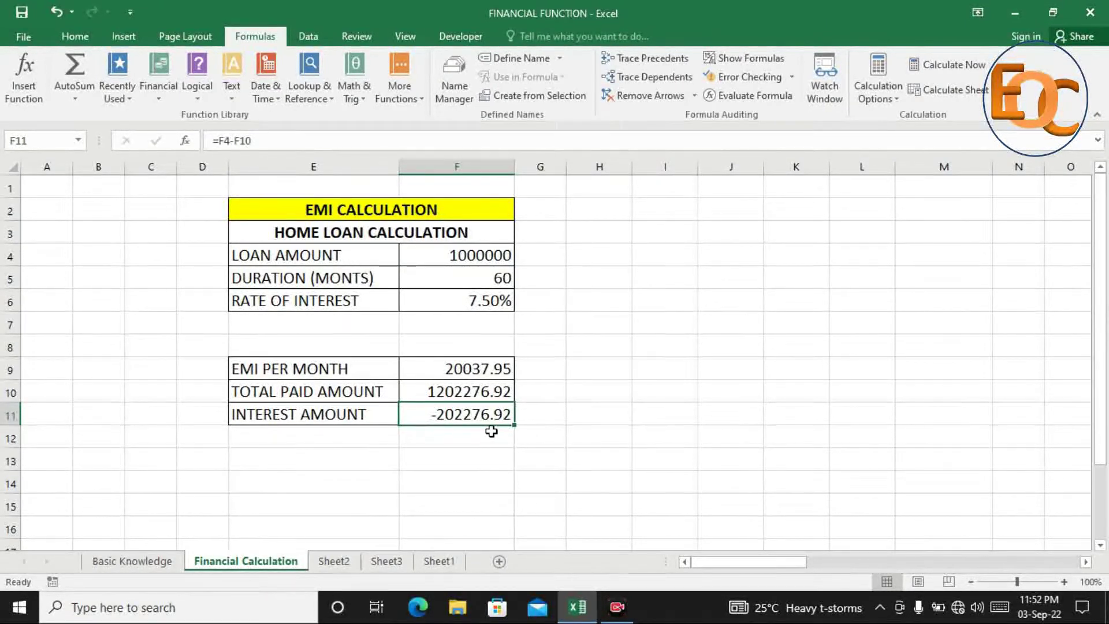
text(=)
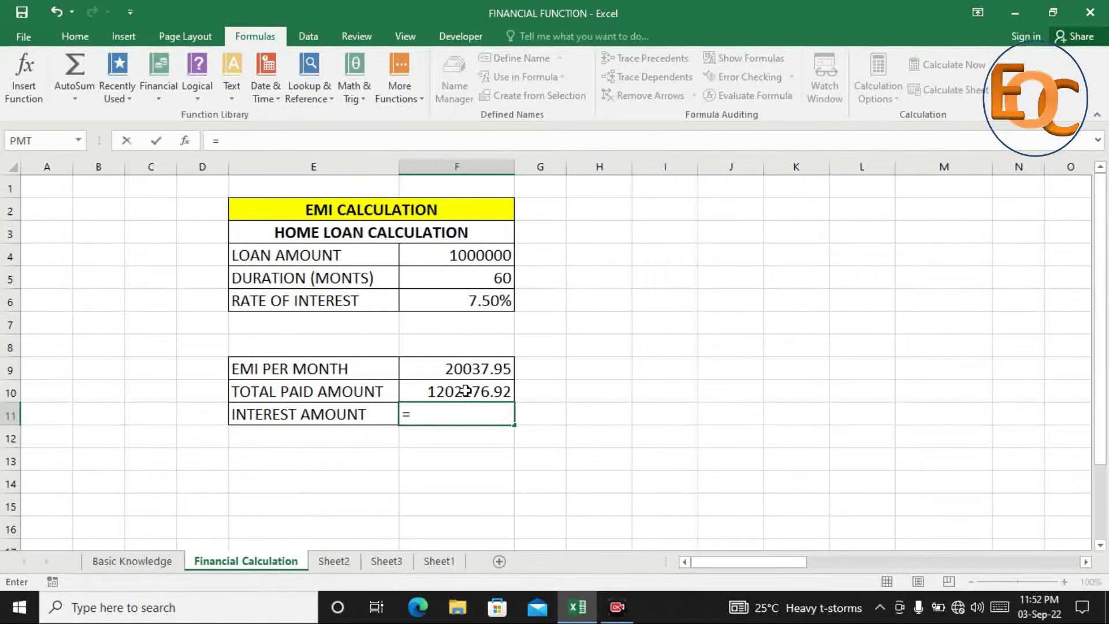
Step: Rewrite F11 as =F10-F4 so interest reads 202276.92, and verify F10 and F11
click(466, 392)
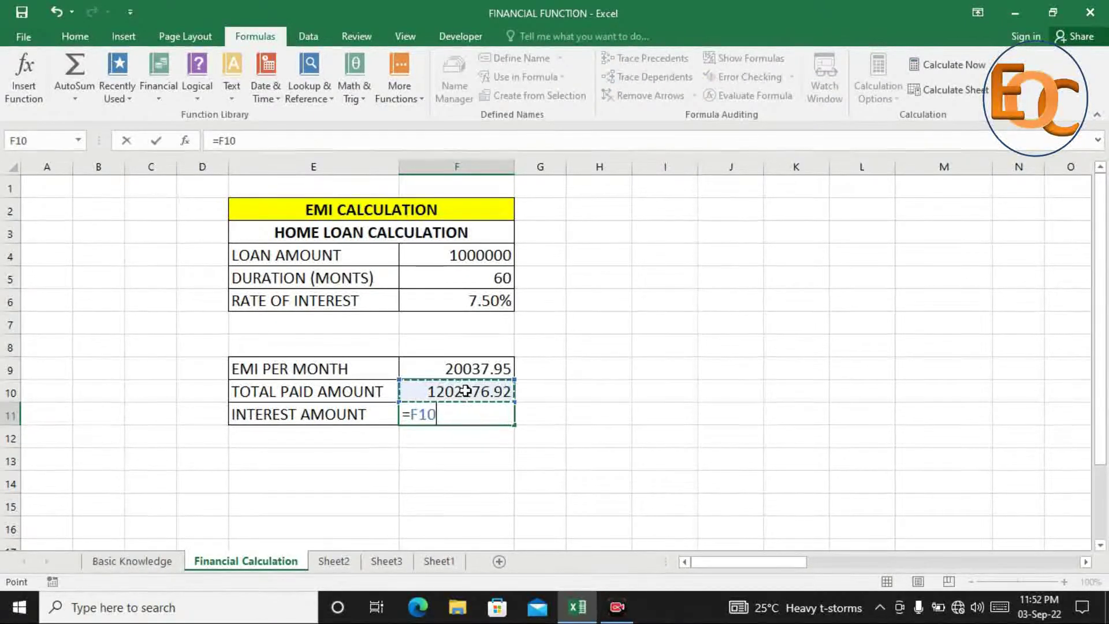
text(-)
click(452, 259)
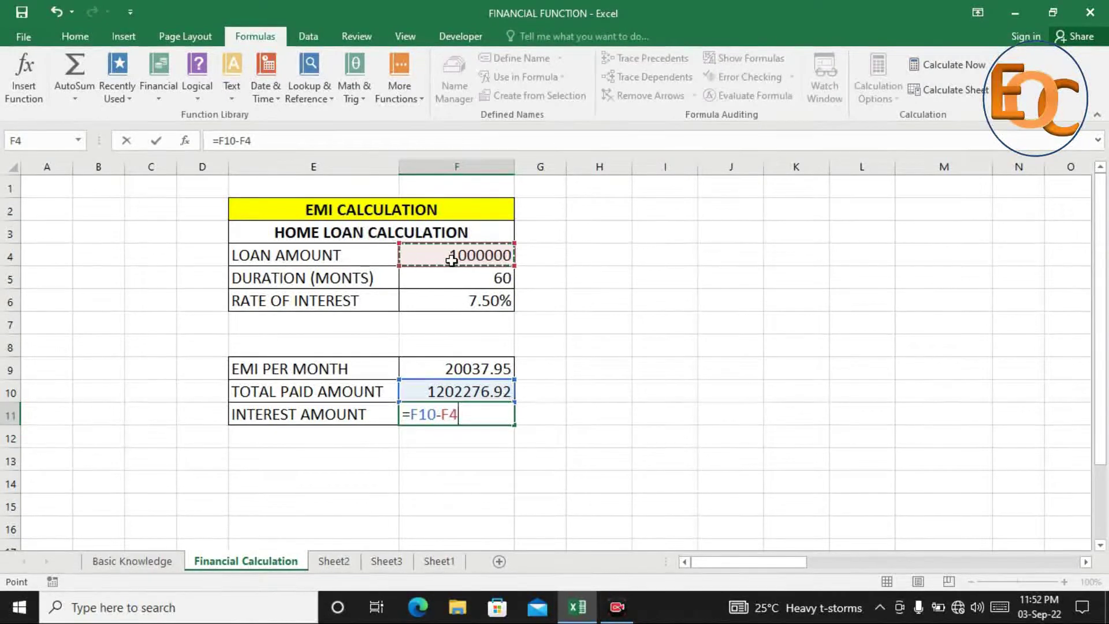
key(Return)
click(445, 392)
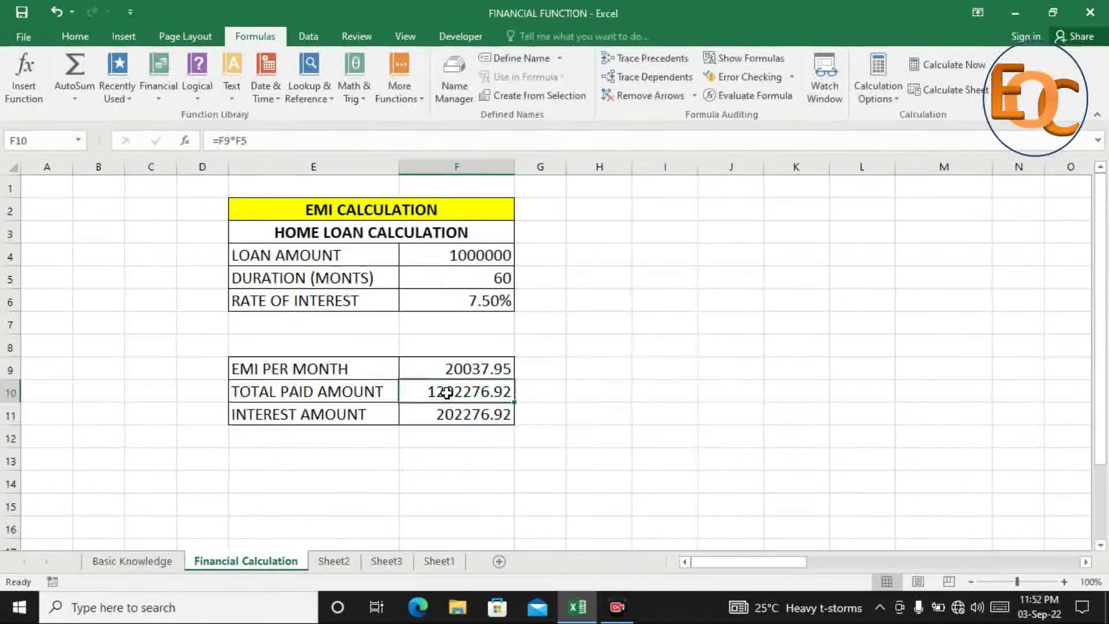
click(468, 422)
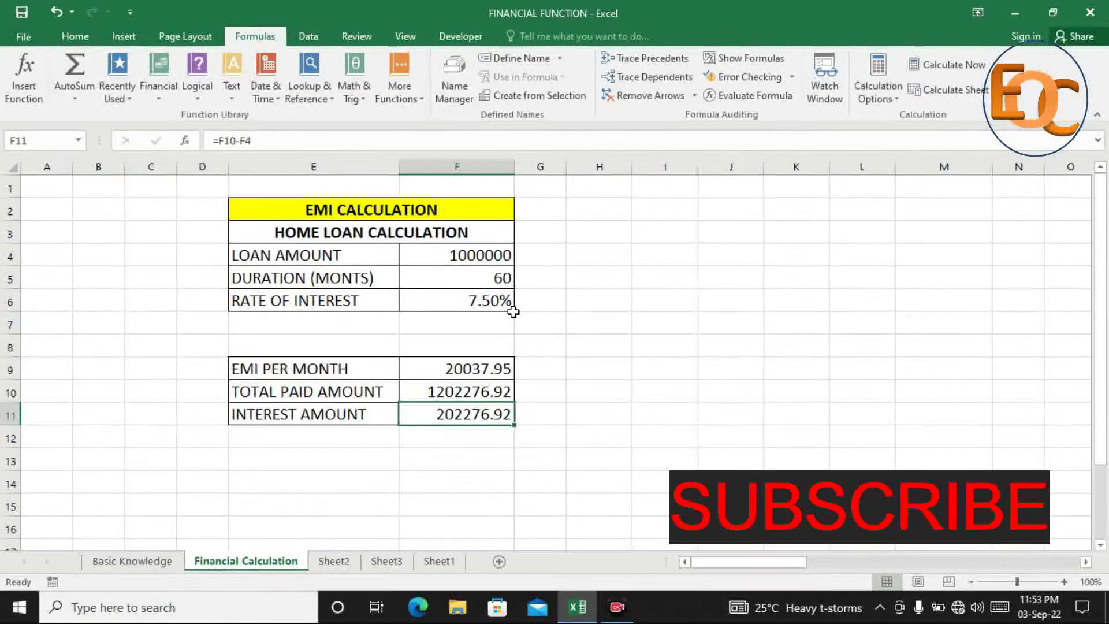
Step: Label I8 'TYPE', enter 1 in H9, and begin a PMT formula in I9
click(667, 343)
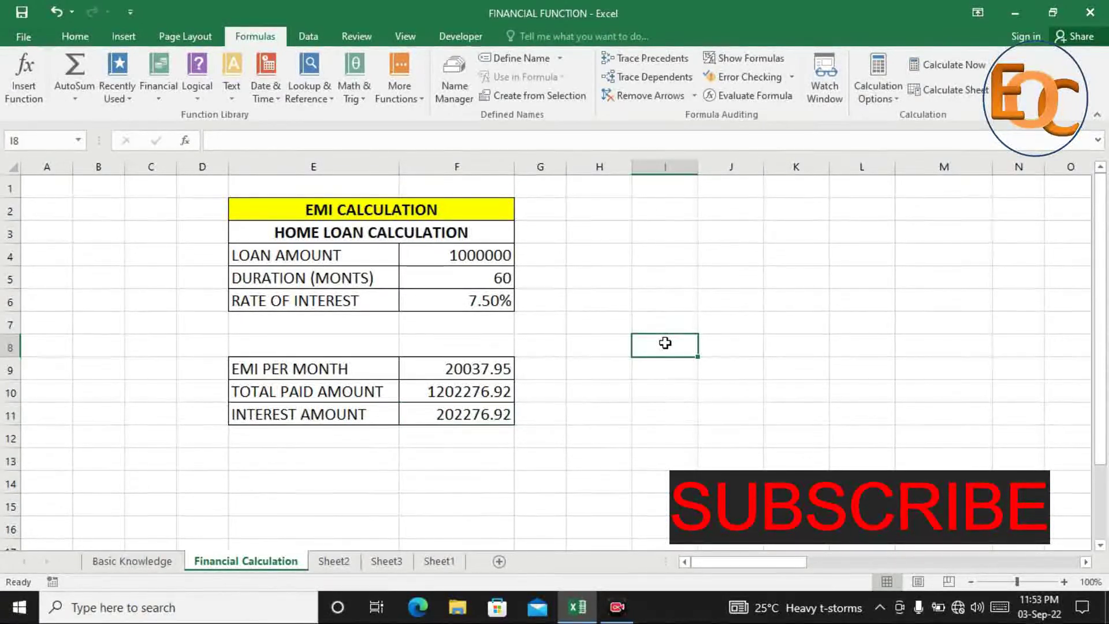
text(TYPE)
key(Return)
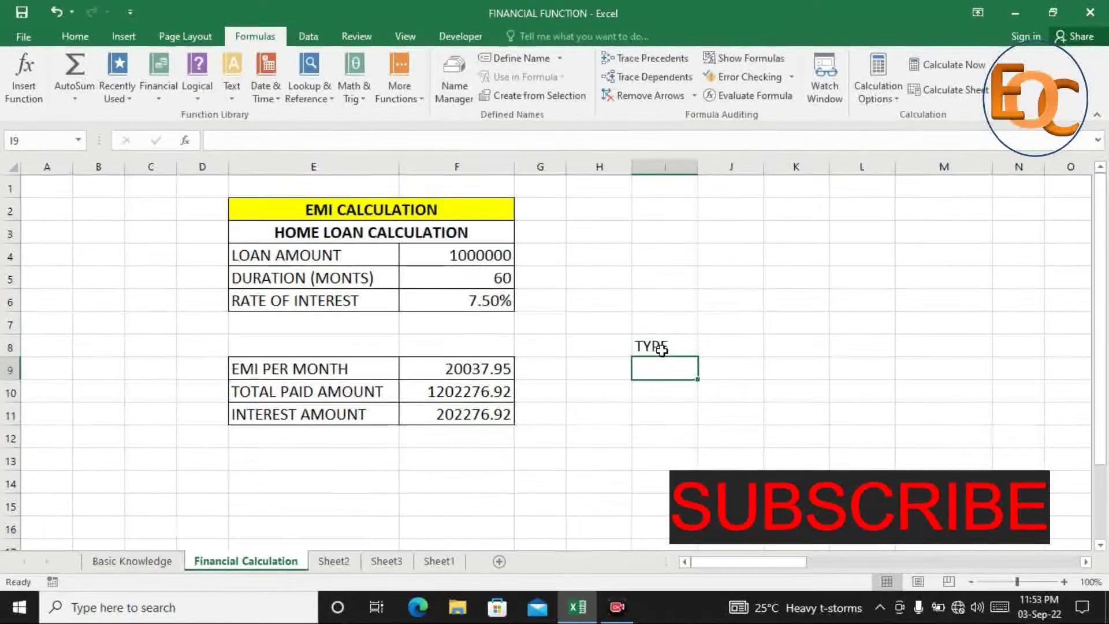
click(612, 368)
text(1)
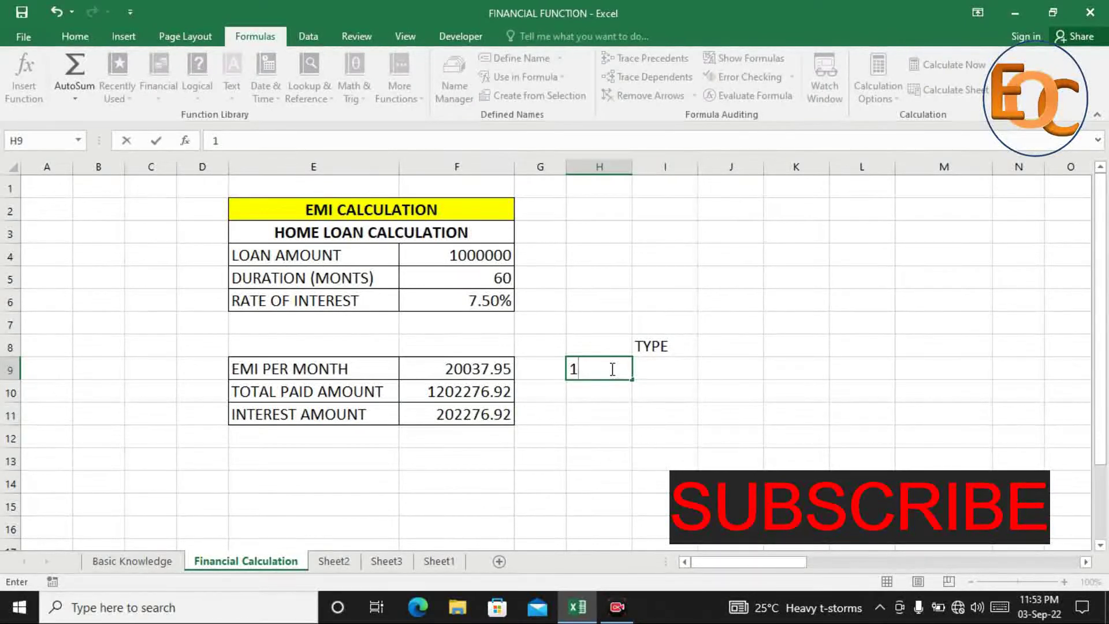
click(651, 369)
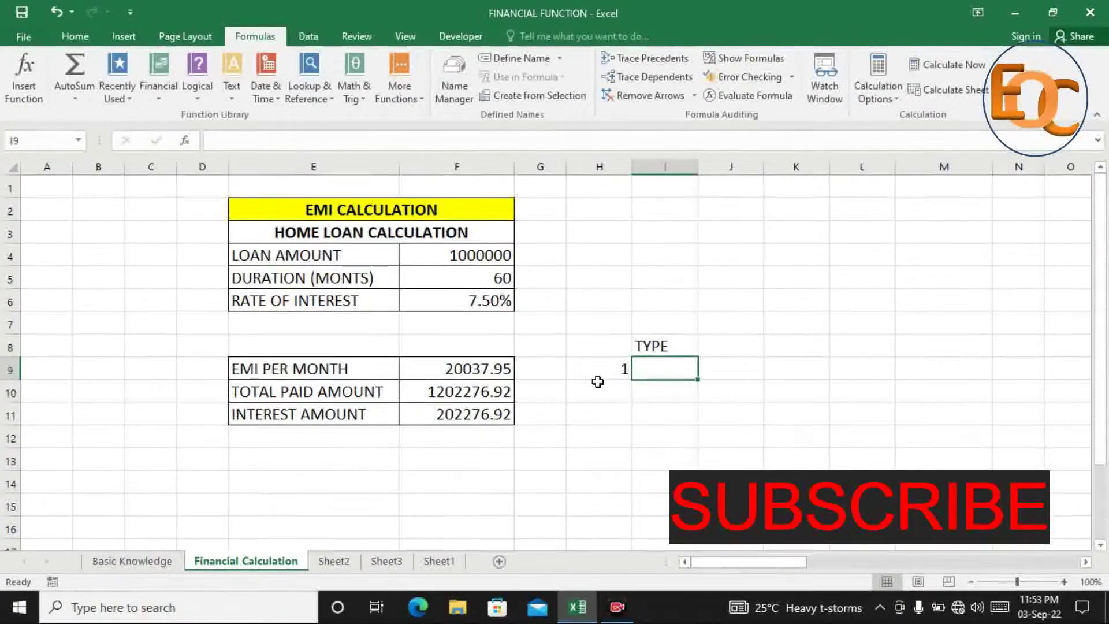
text(=)
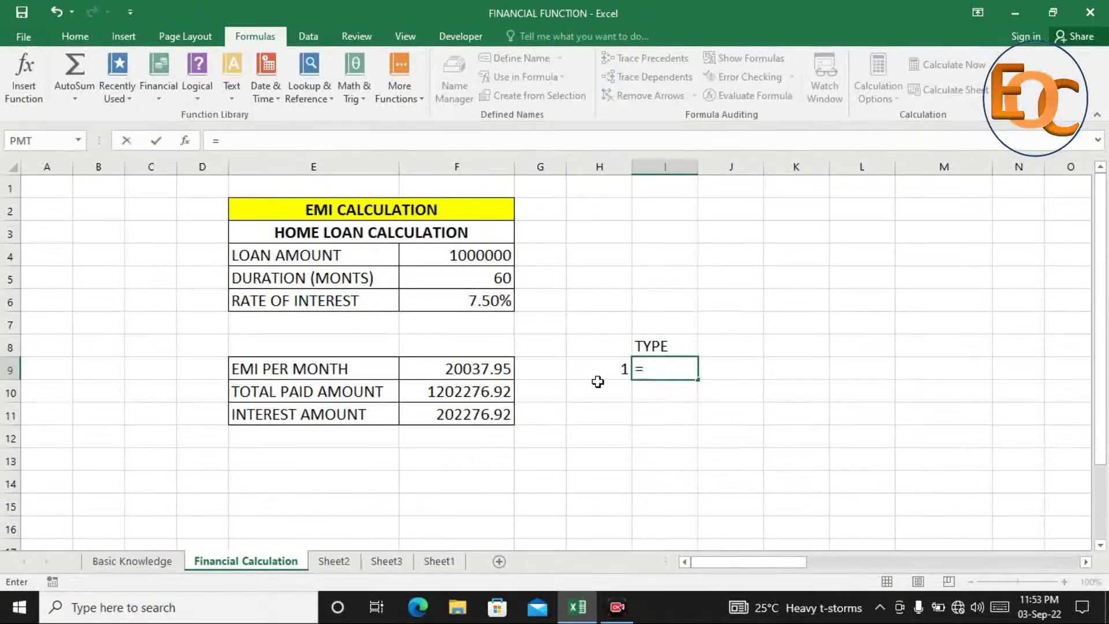
text(PM)
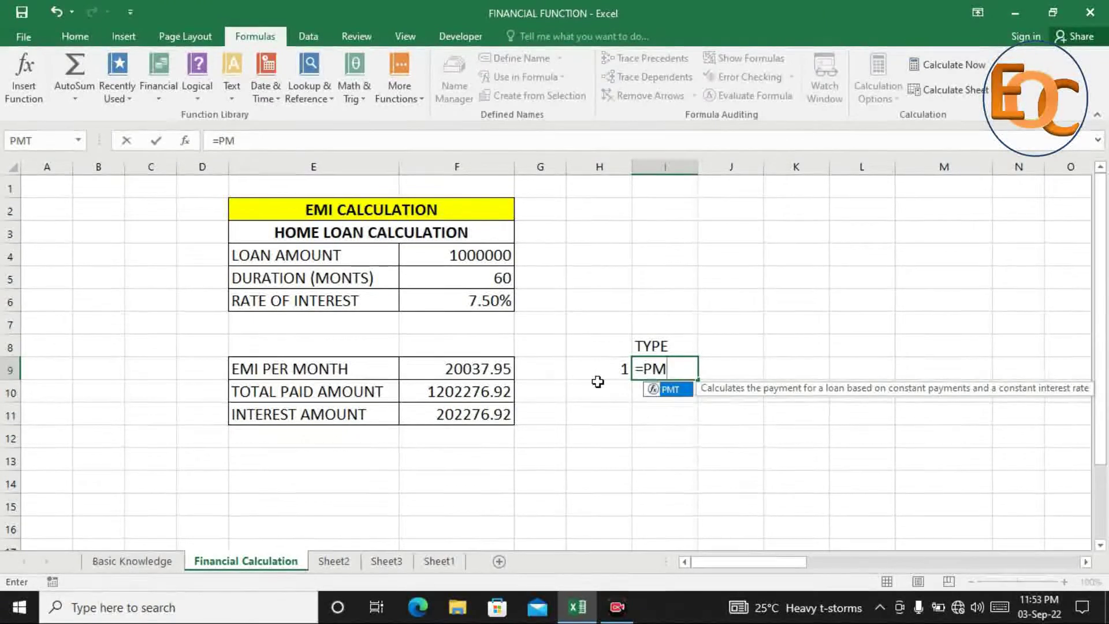
Step: Build =PMT(F6/12,F5,F4,, in I9, leaving the future value argument blank
key(Tab)
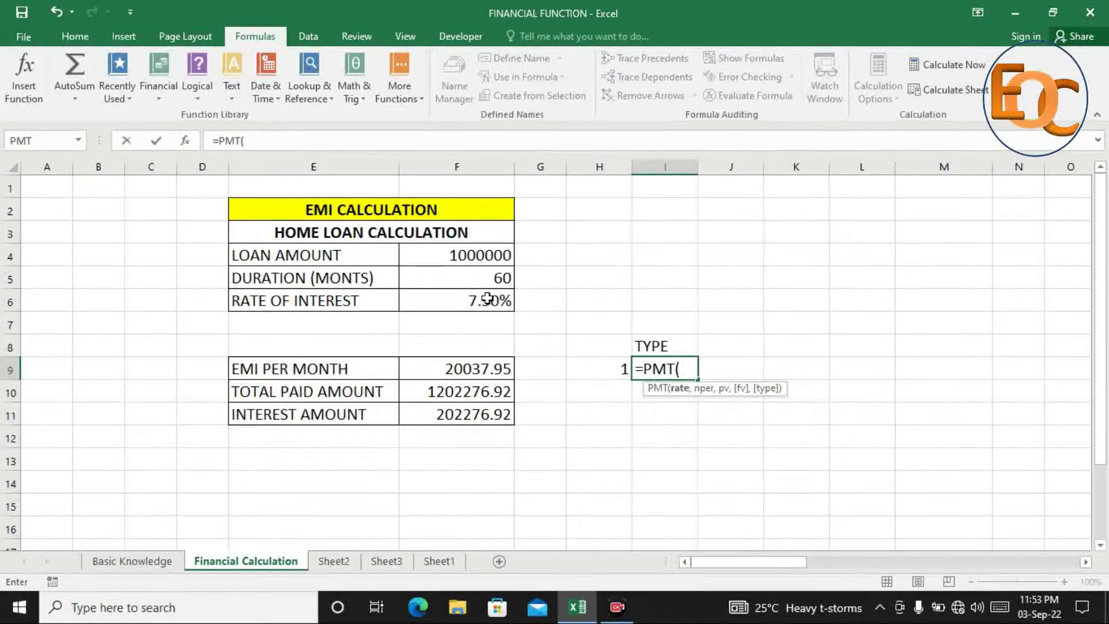
click(488, 298)
text(/12)
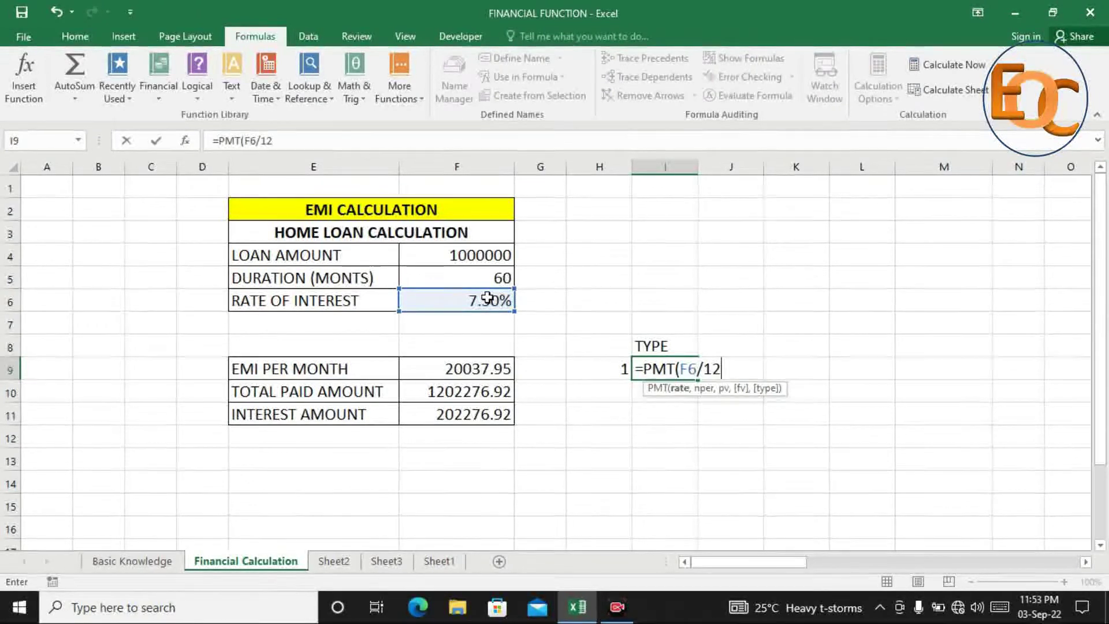
text(,)
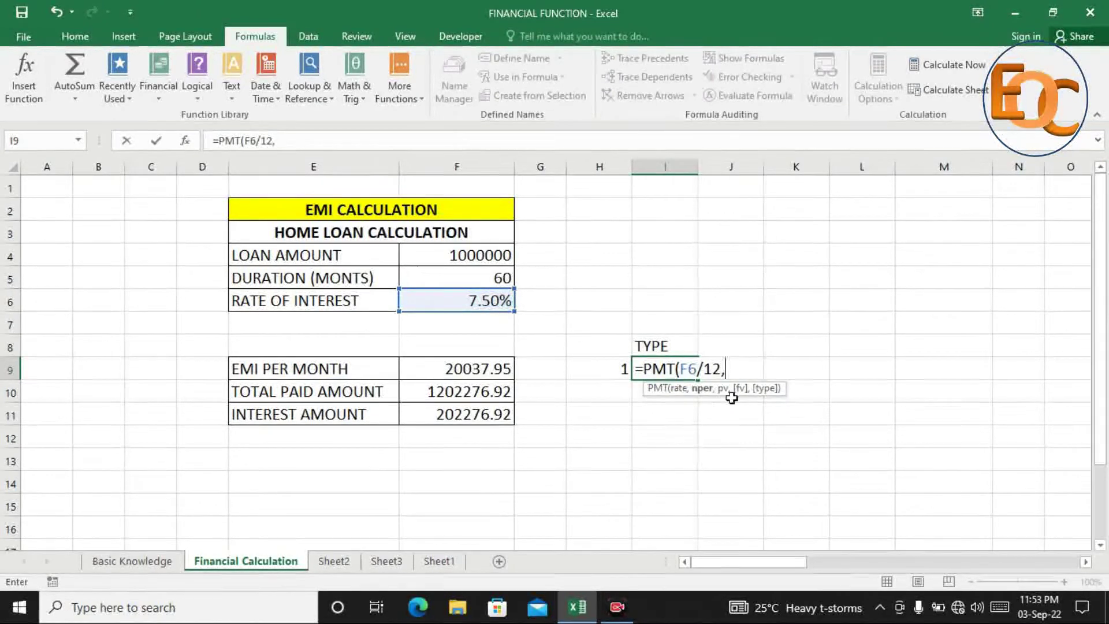
click(483, 273)
text(,)
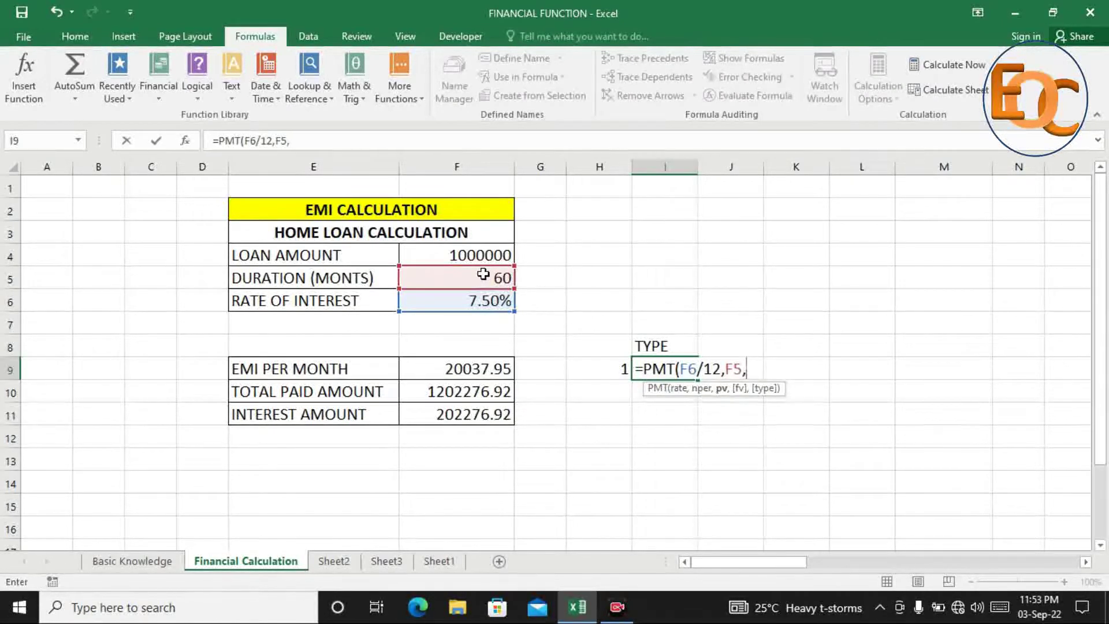
click(481, 254)
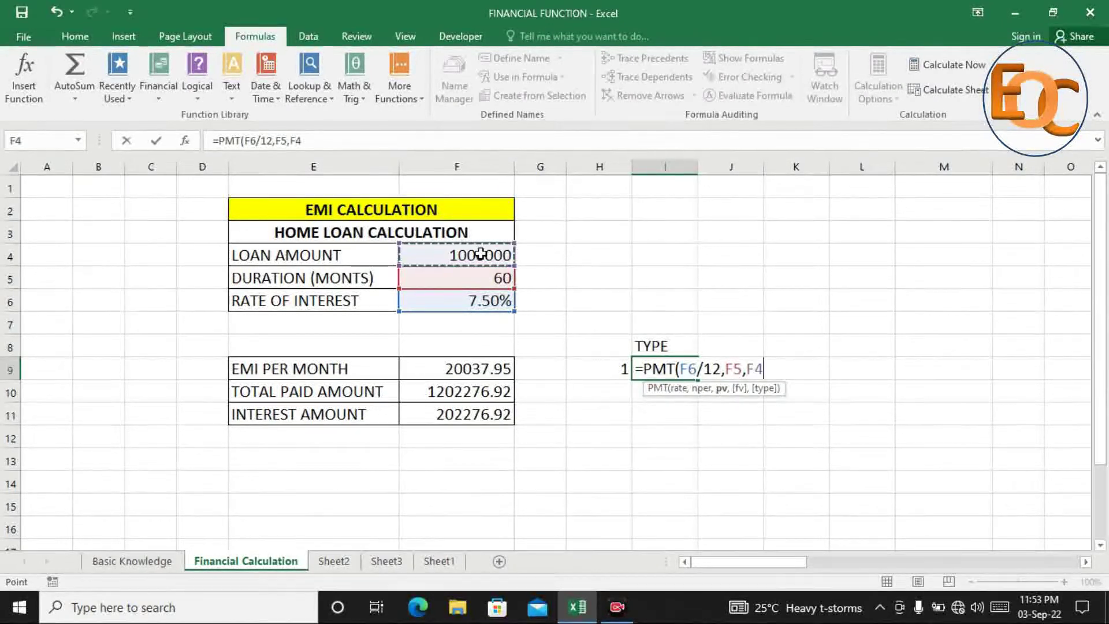
text(,)
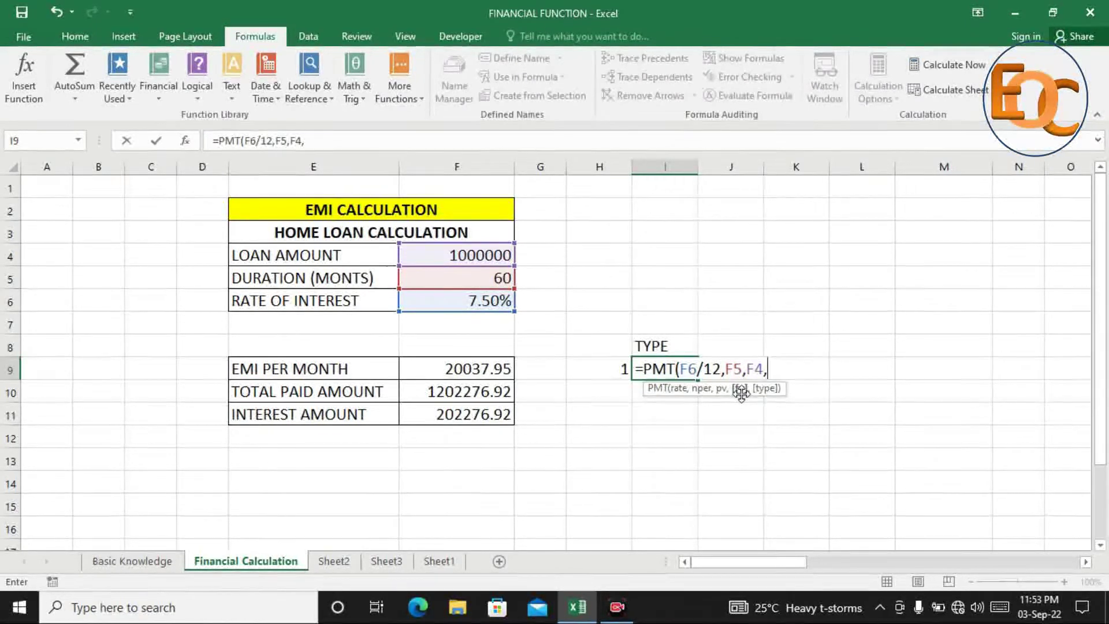
text(,)
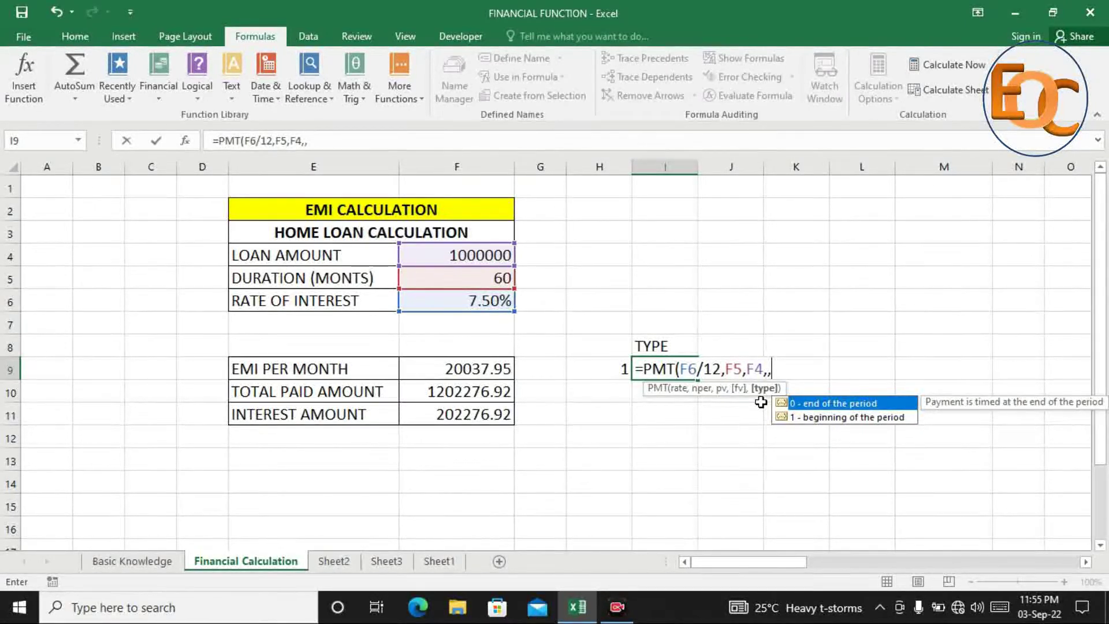
Step: Complete I9 as =PMT(F6/12,F5,F4,,0) and commit it
text(0)
click(837, 408)
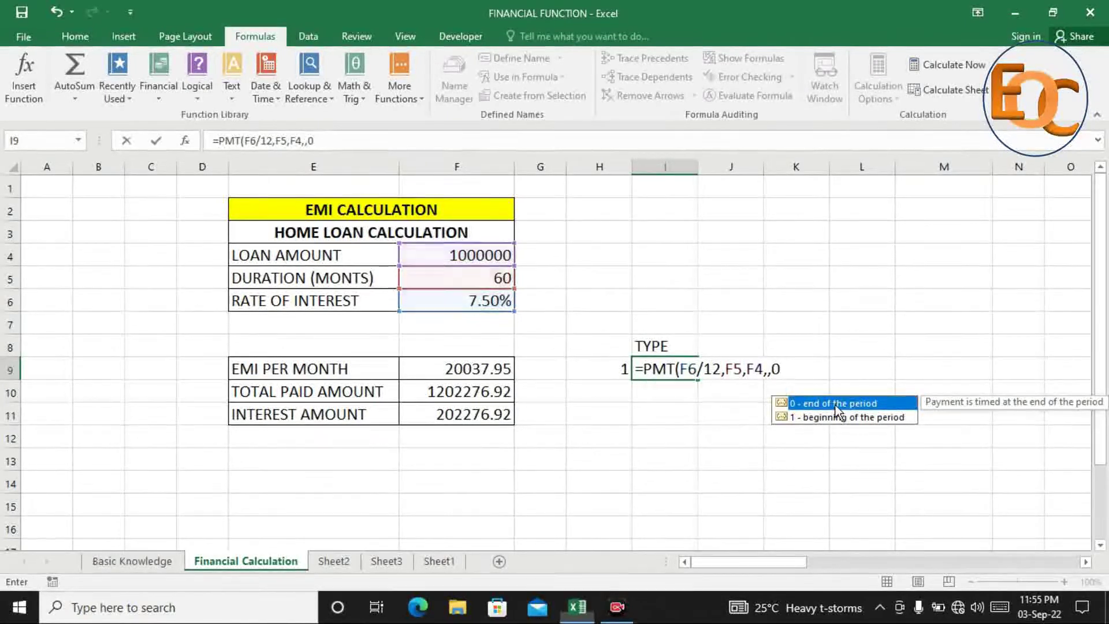
text())
key(Return)
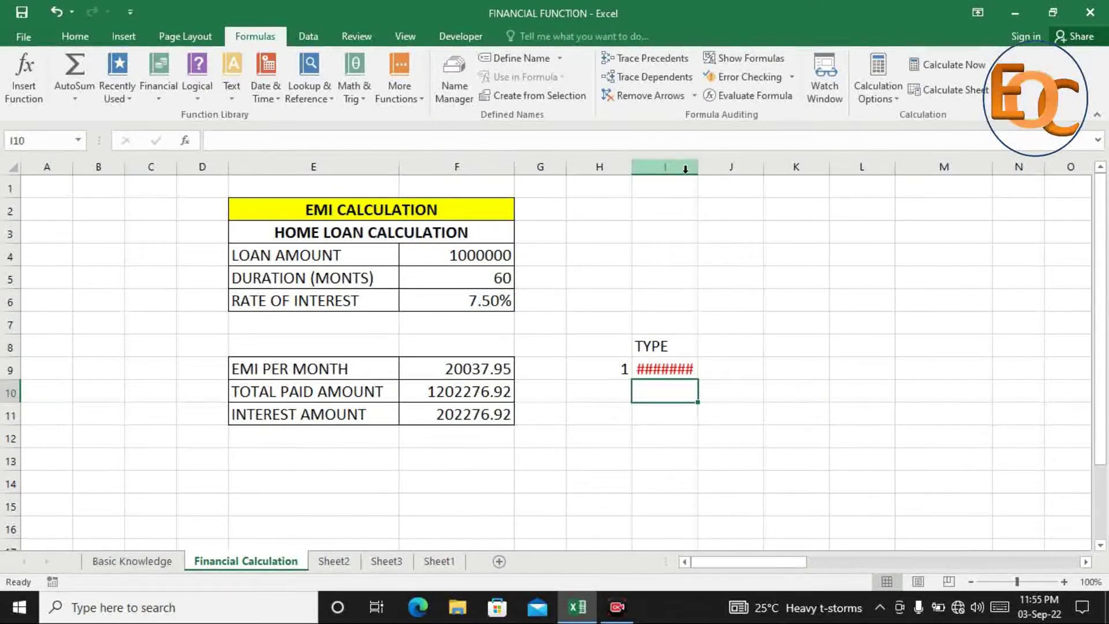
Step: Autofit column I so ($20,037.95) shows in full, and compare the F9 and I9 formulas
double_click(697, 167)
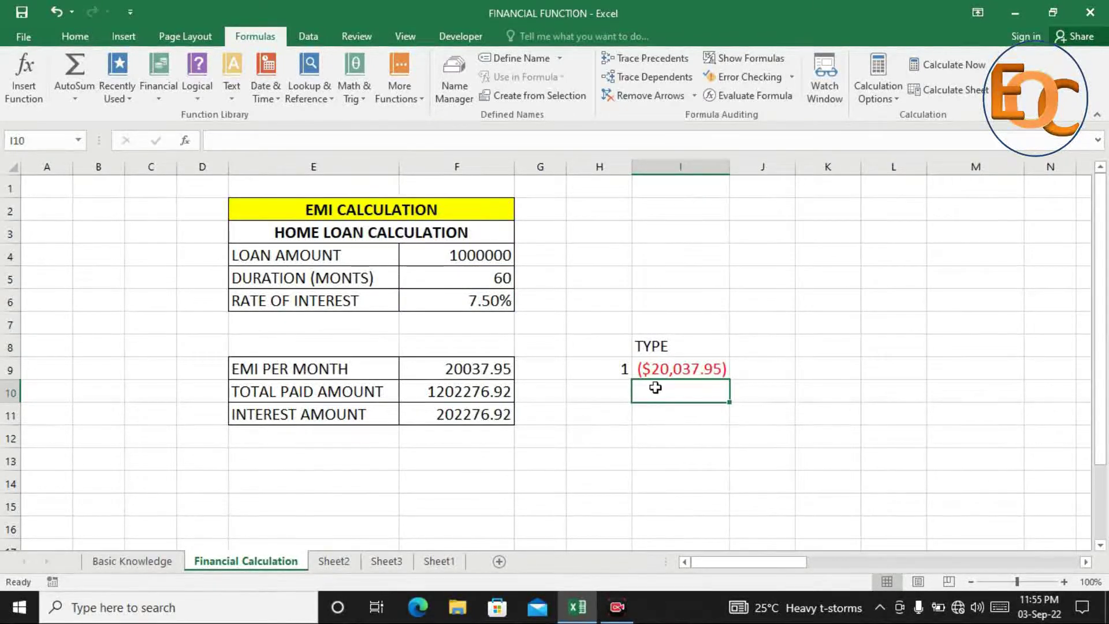
click(669, 369)
click(493, 370)
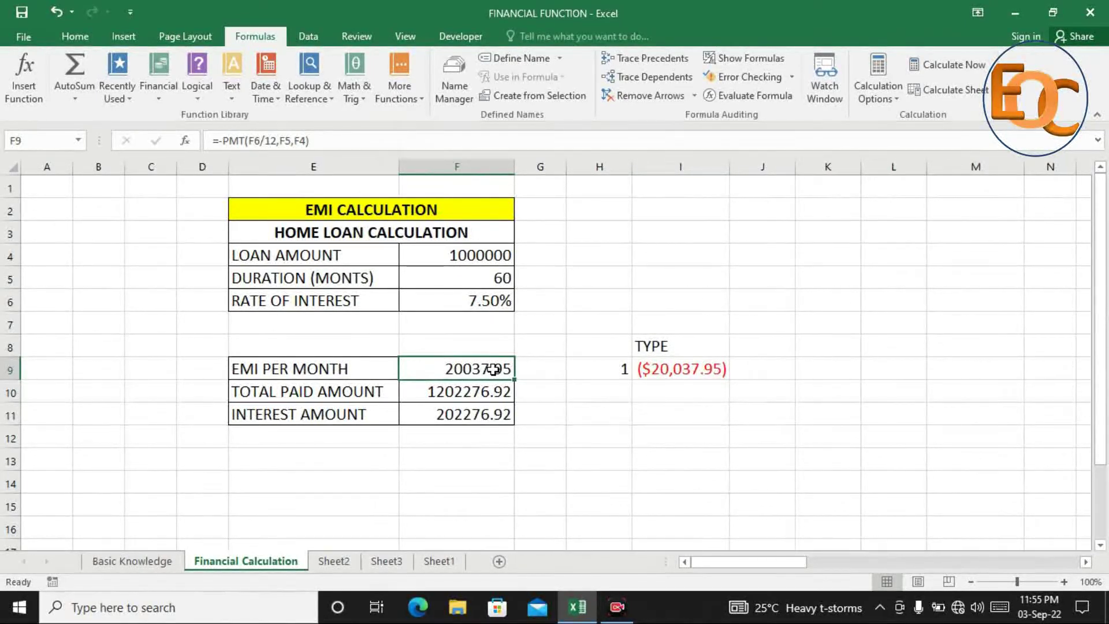
click(640, 375)
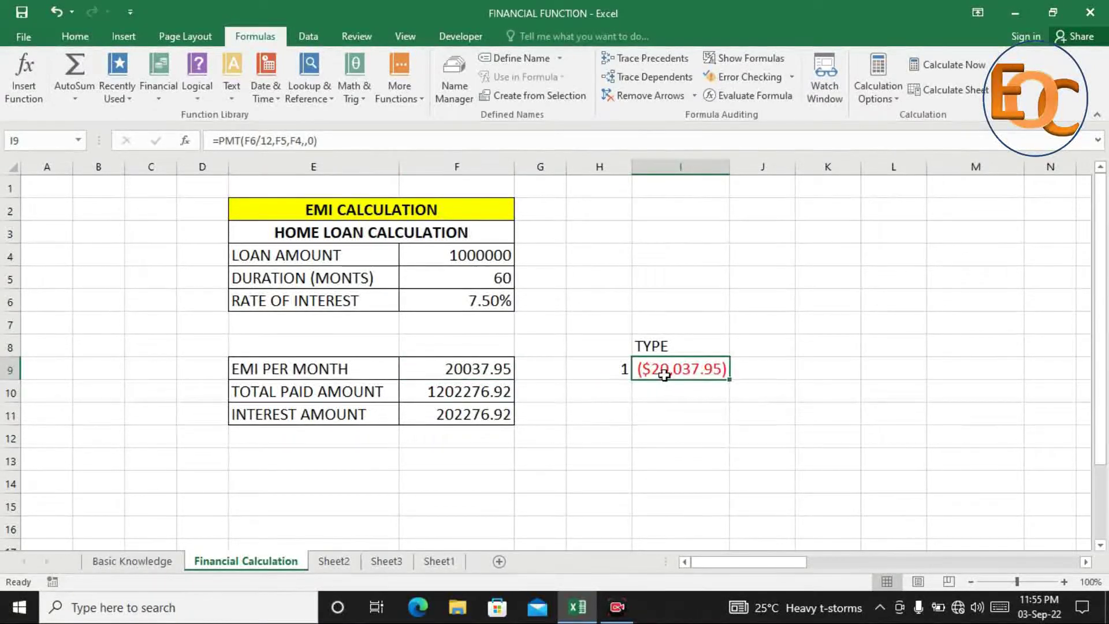
click(74, 36)
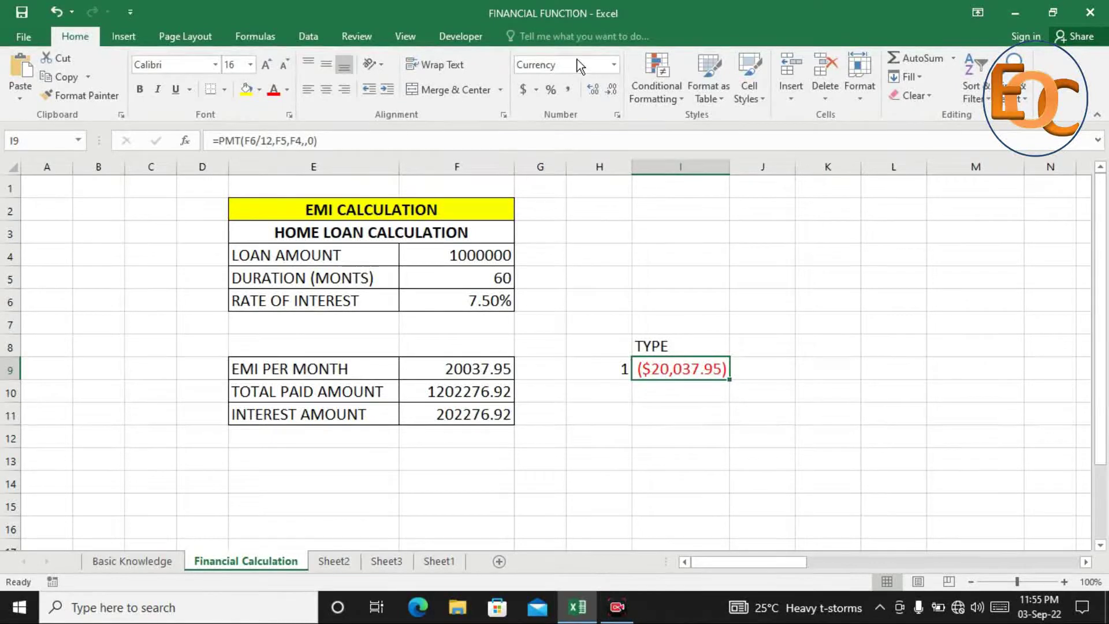
click(630, 394)
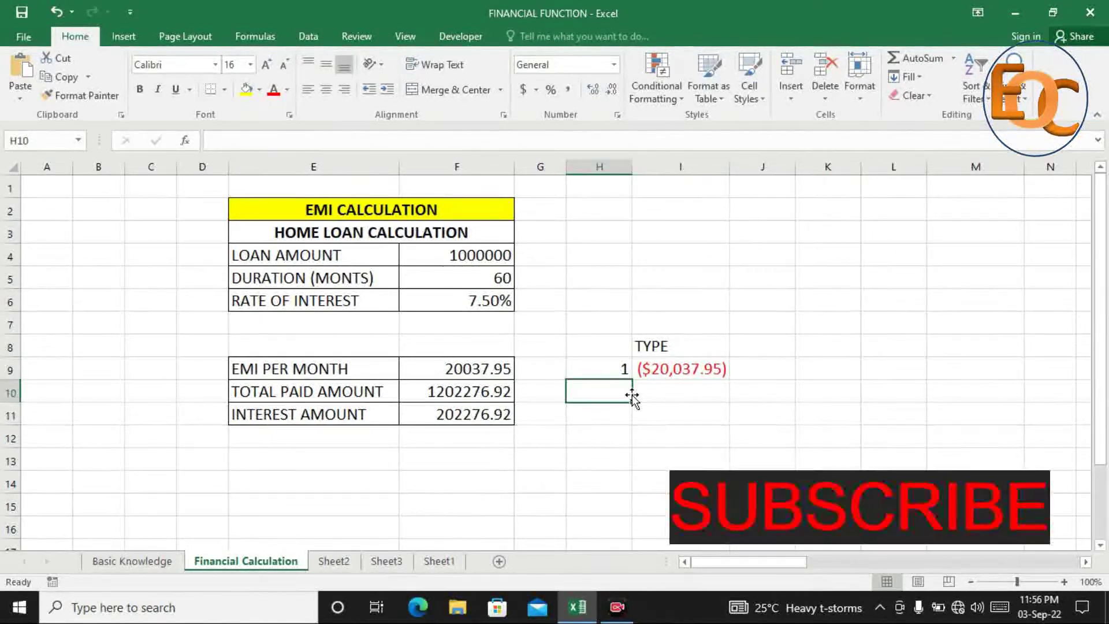
Step: Label H10 as 2 and start I10's PMT formula with rate F6/12
text(2)
key(Tab)
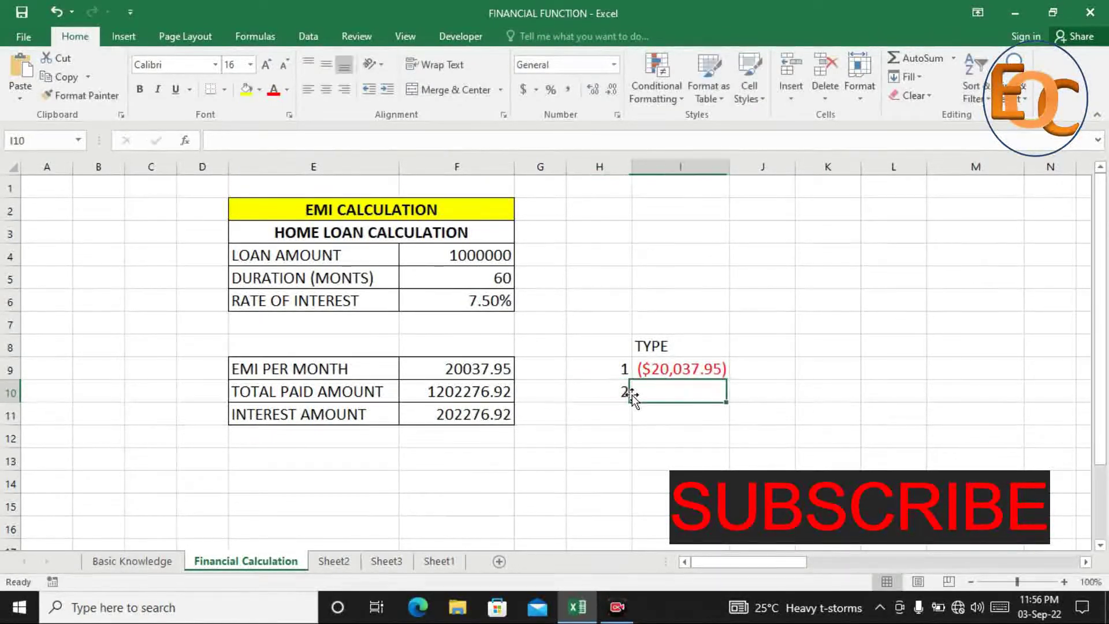
text(=P)
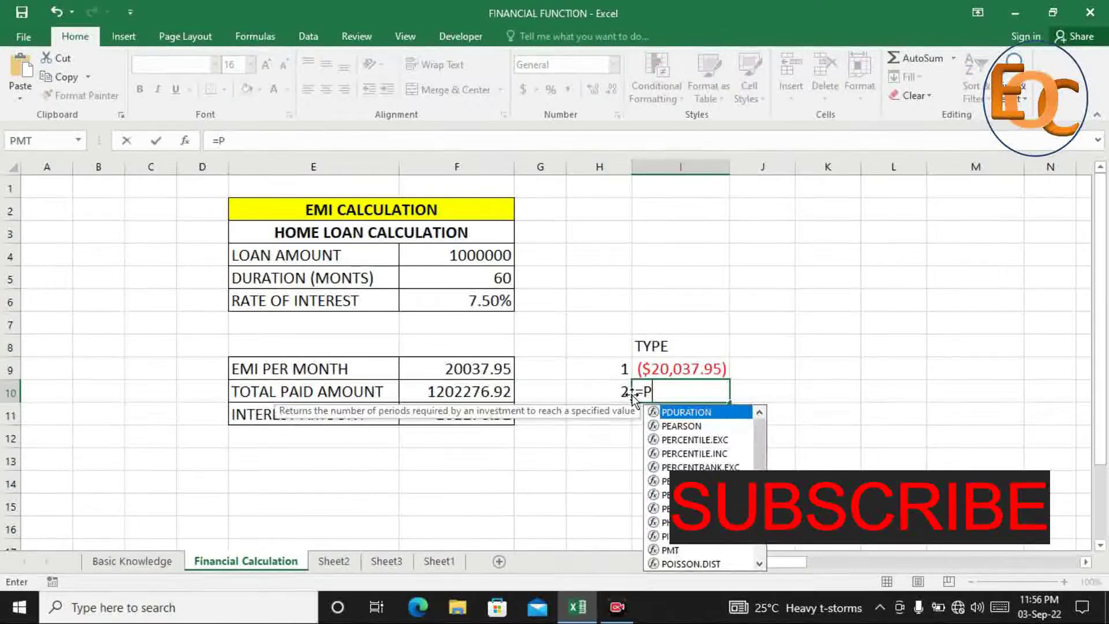
text(MT()
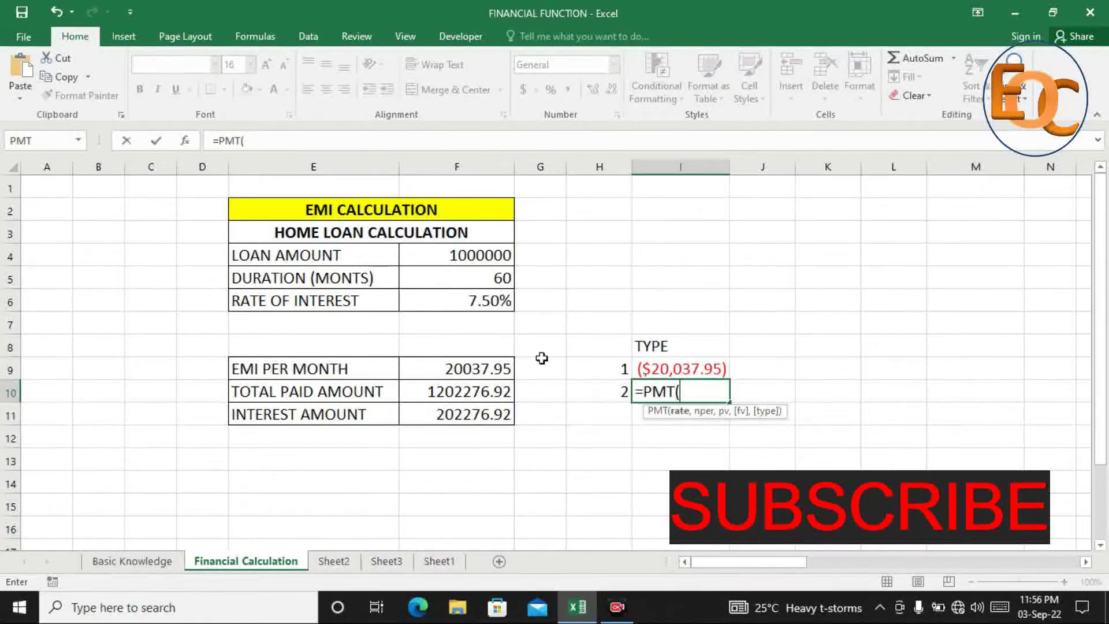
click(479, 300)
text(/12)
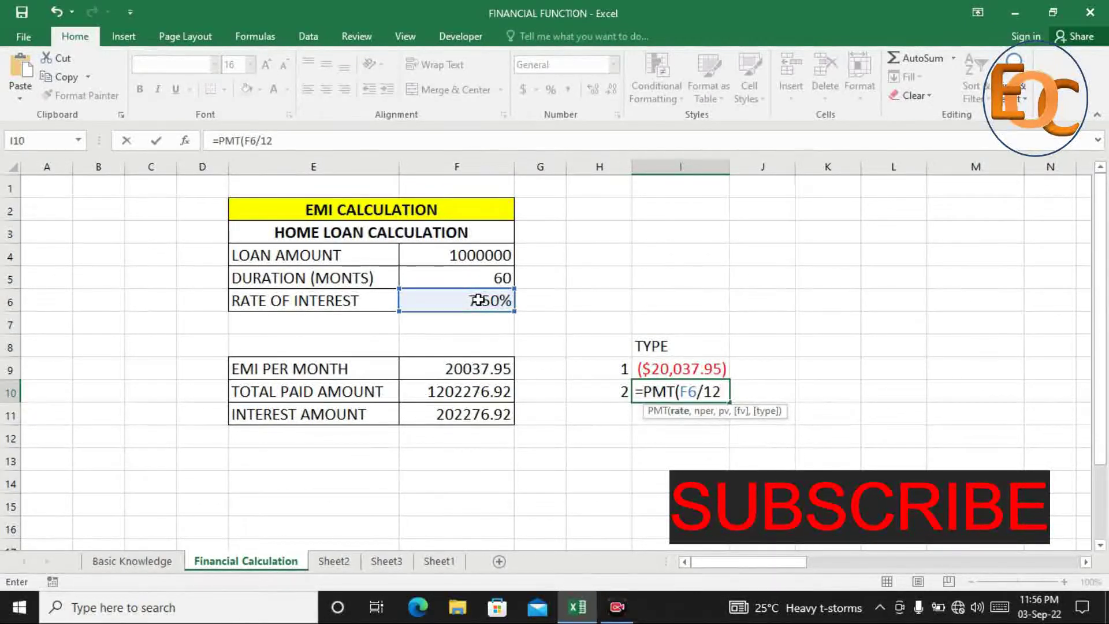
text(,)
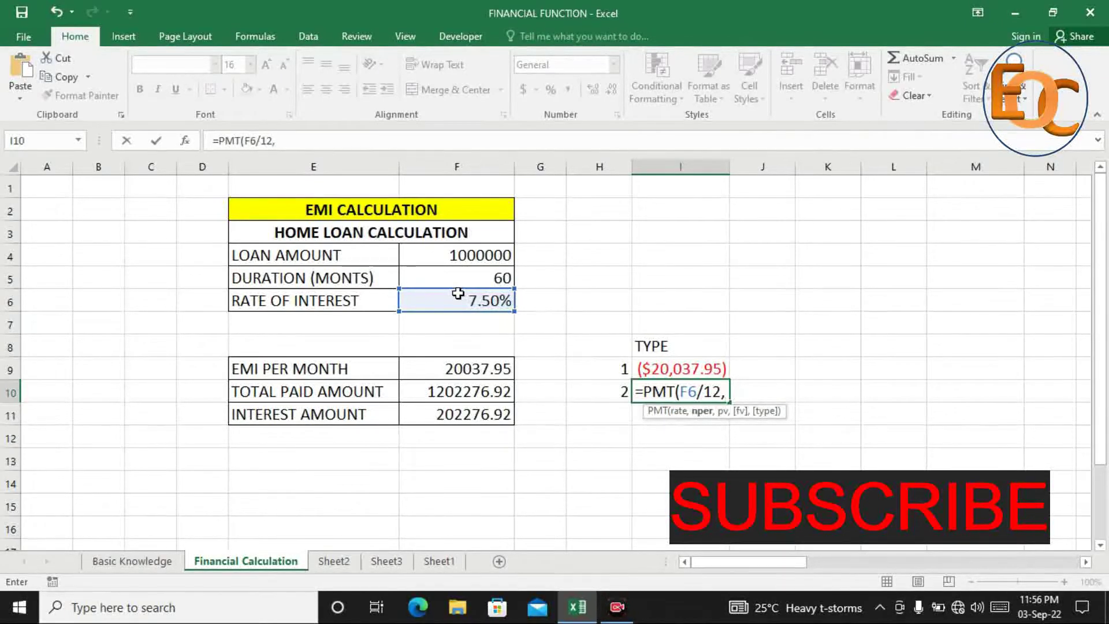
Step: Complete I10 as =PMT(F6/12,F5,F4,,1), returning ($19,913.49)
click(487, 274)
text(,)
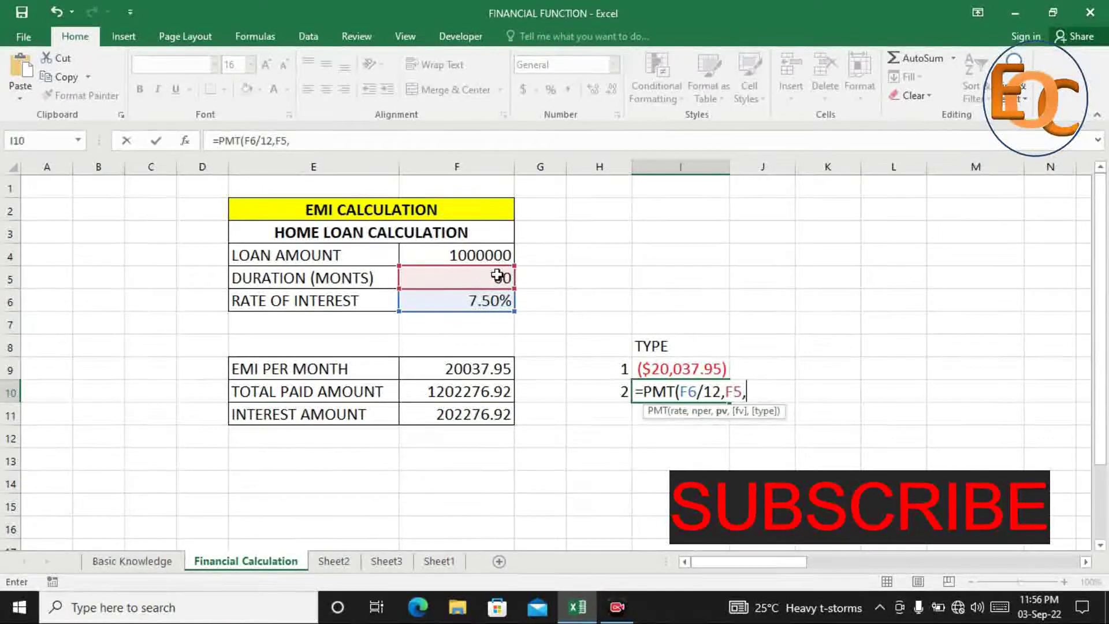
click(500, 257)
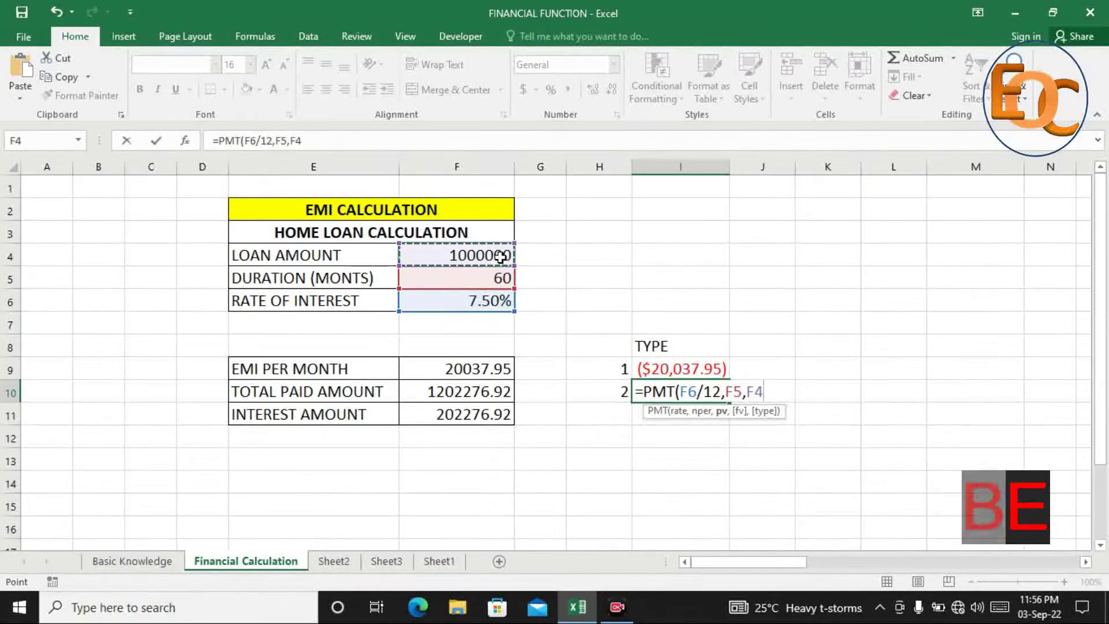
text(,,)
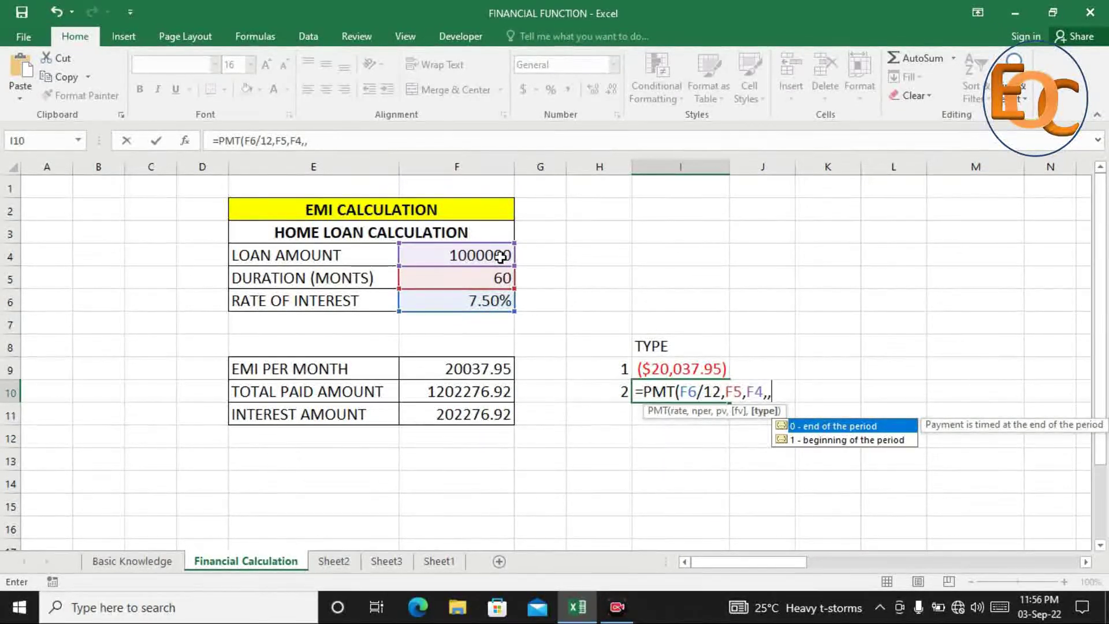
text(1)
text())
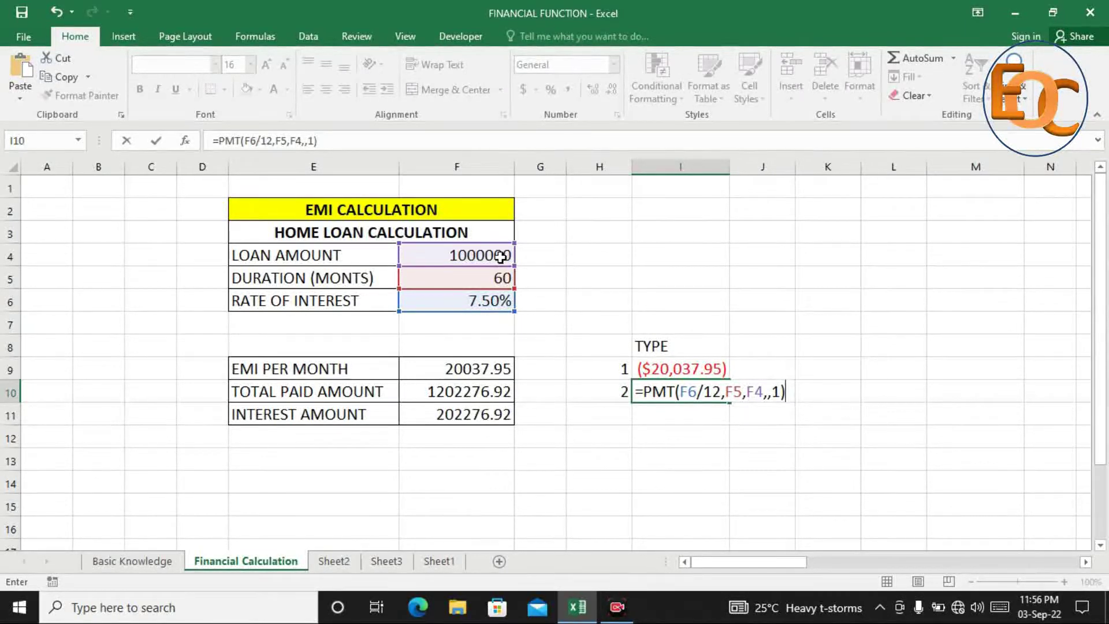
key(Return)
key(Left)
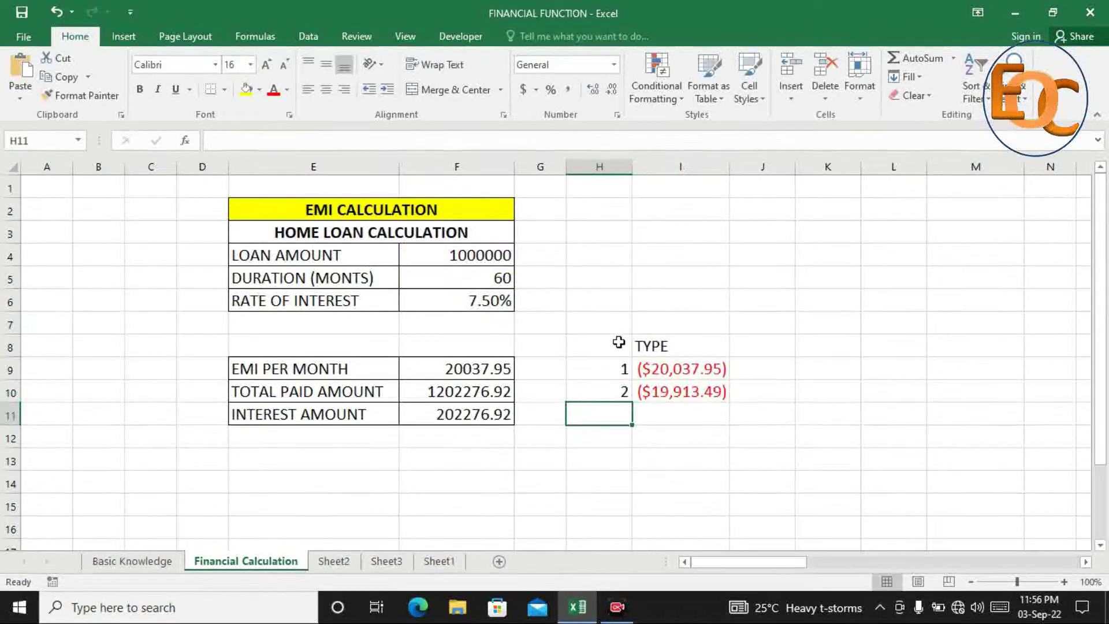
click(673, 401)
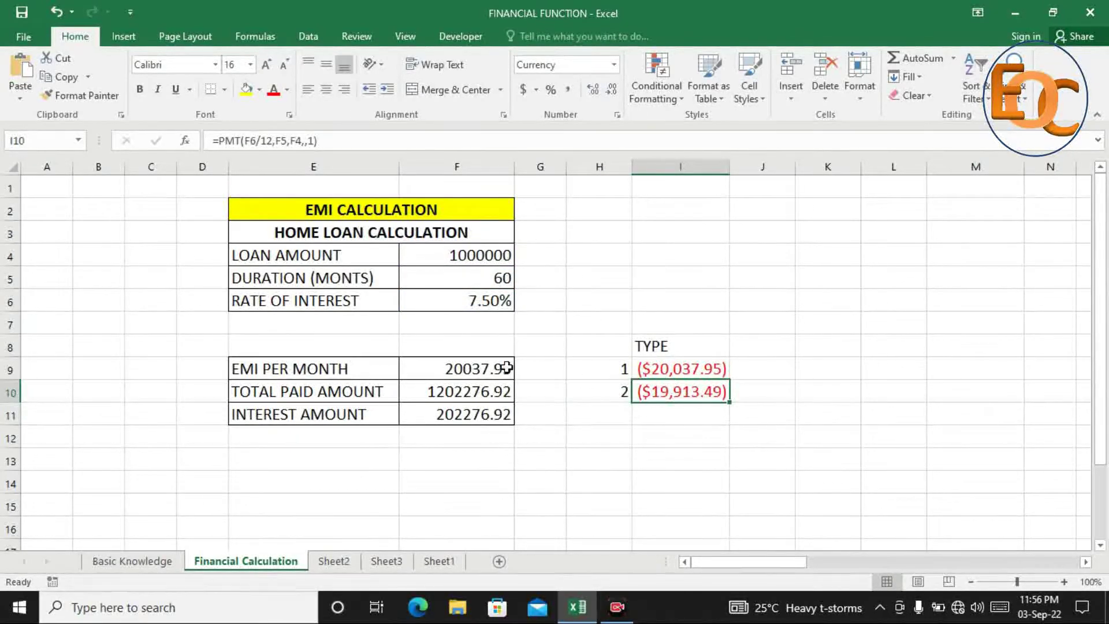
Step: Enter =I9-I10 in I12 to show the ($124.46) payment difference
click(472, 374)
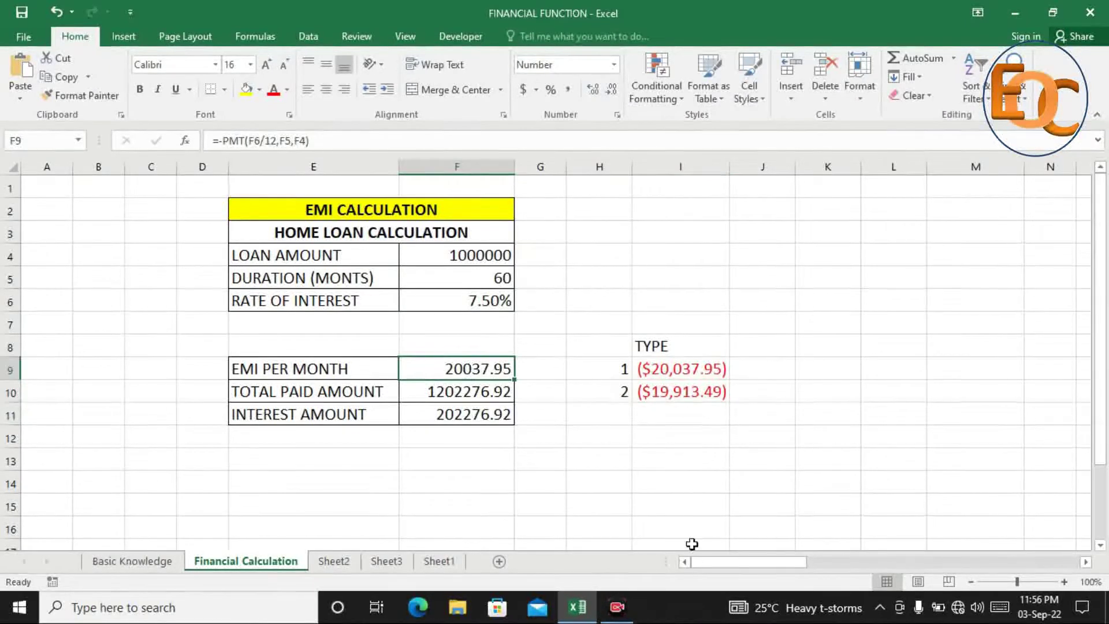
click(673, 433)
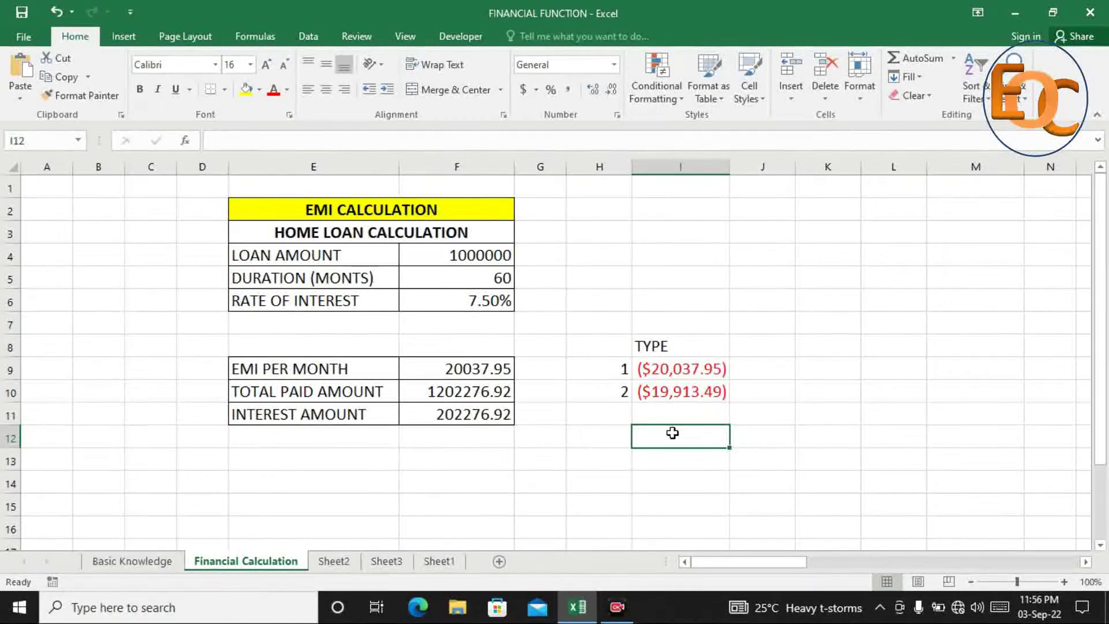
text(=)
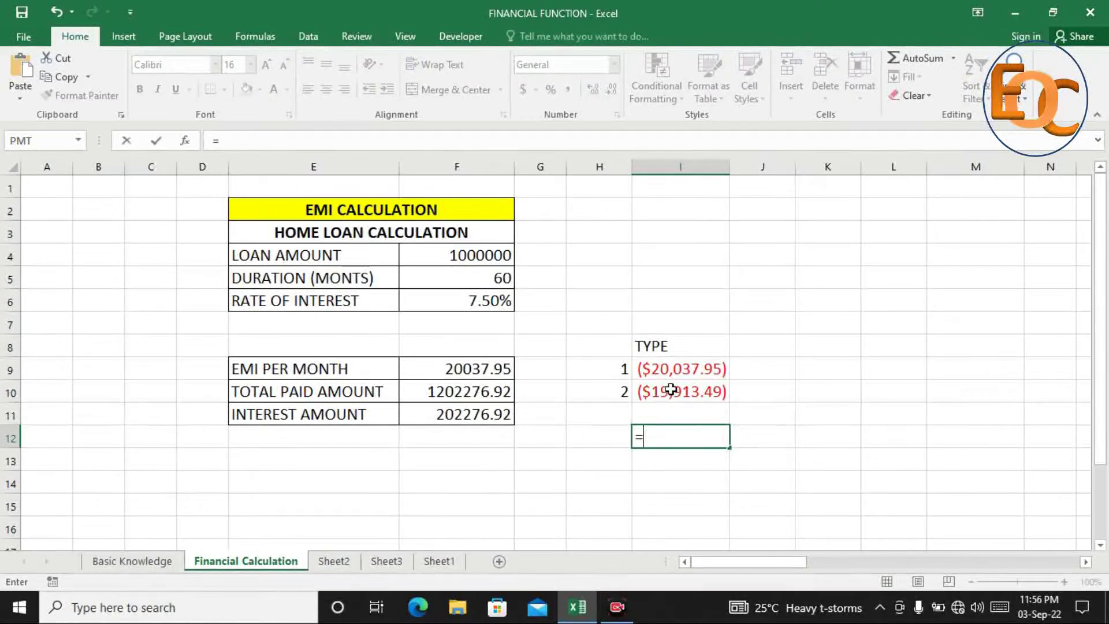
click(673, 370)
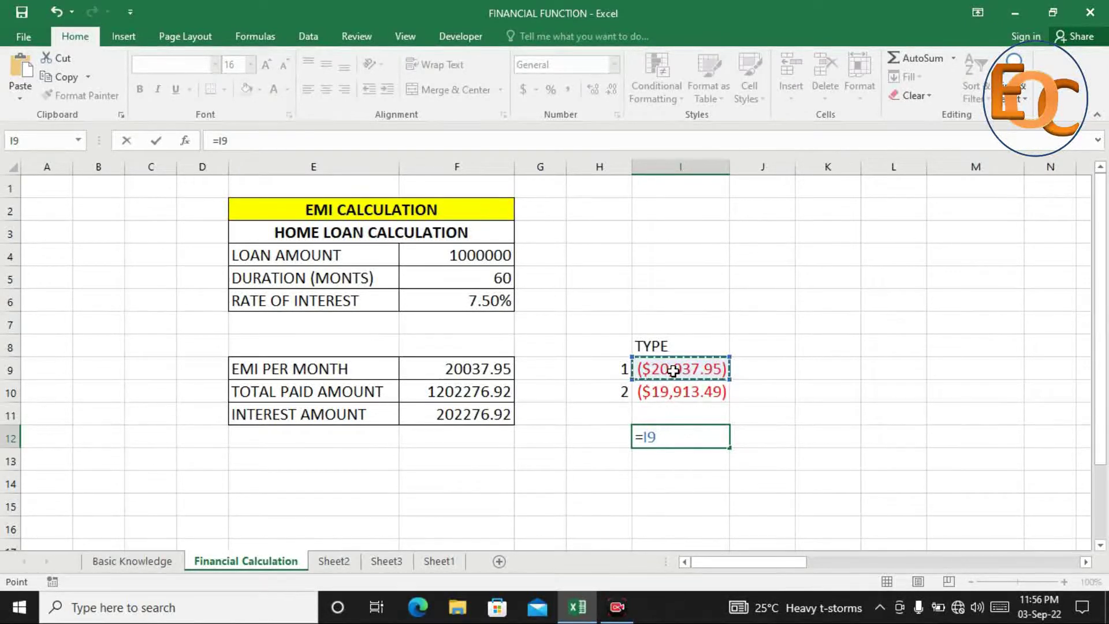
text(-)
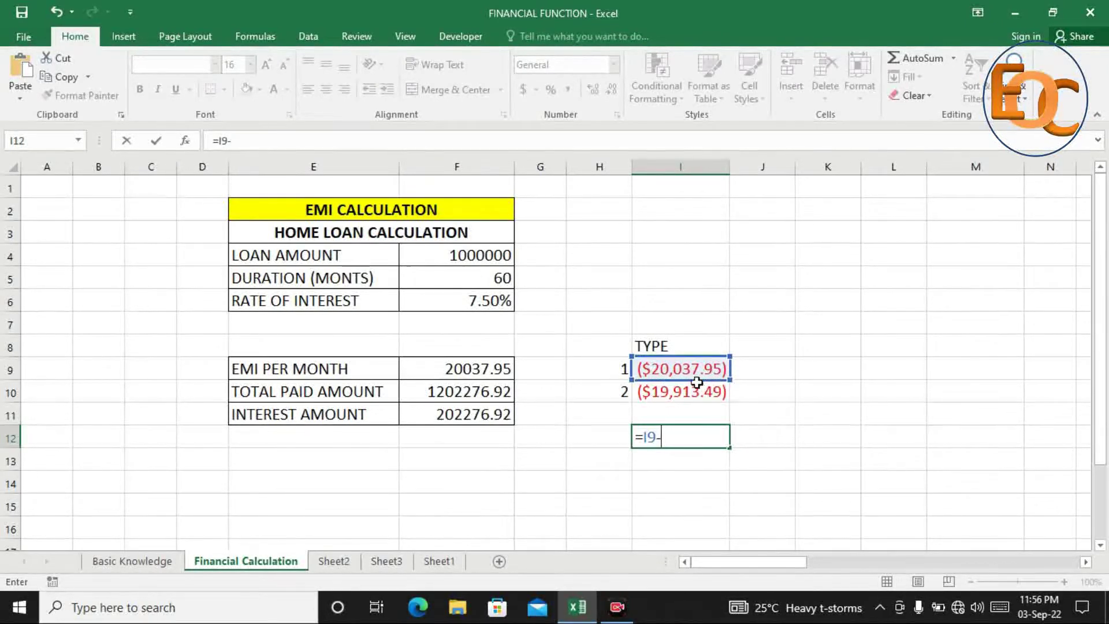
click(709, 392)
key(Return)
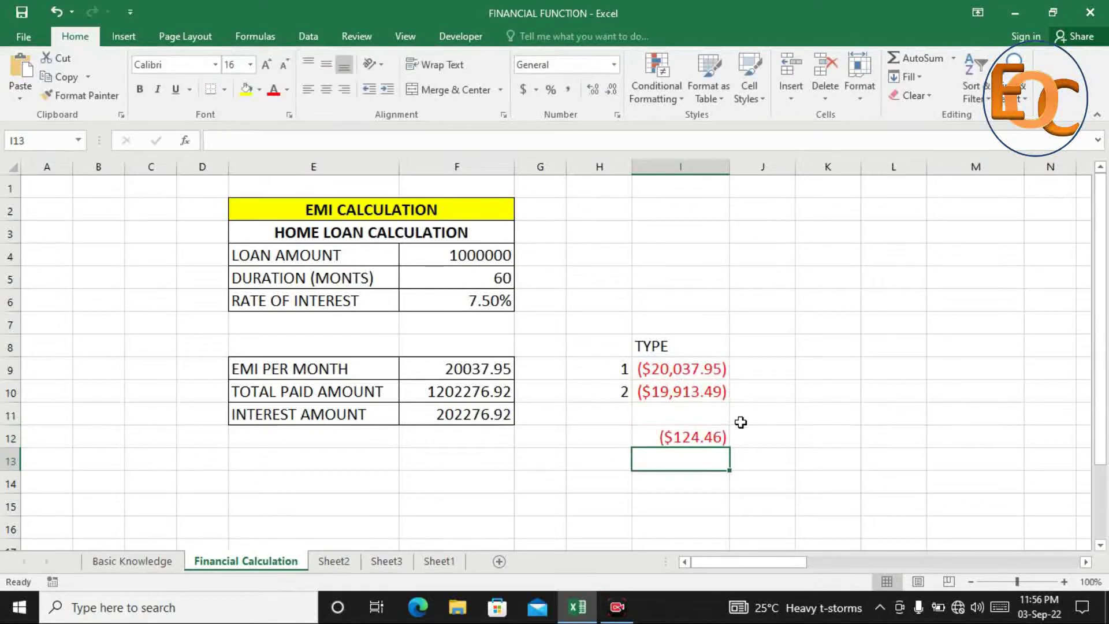
click(651, 438)
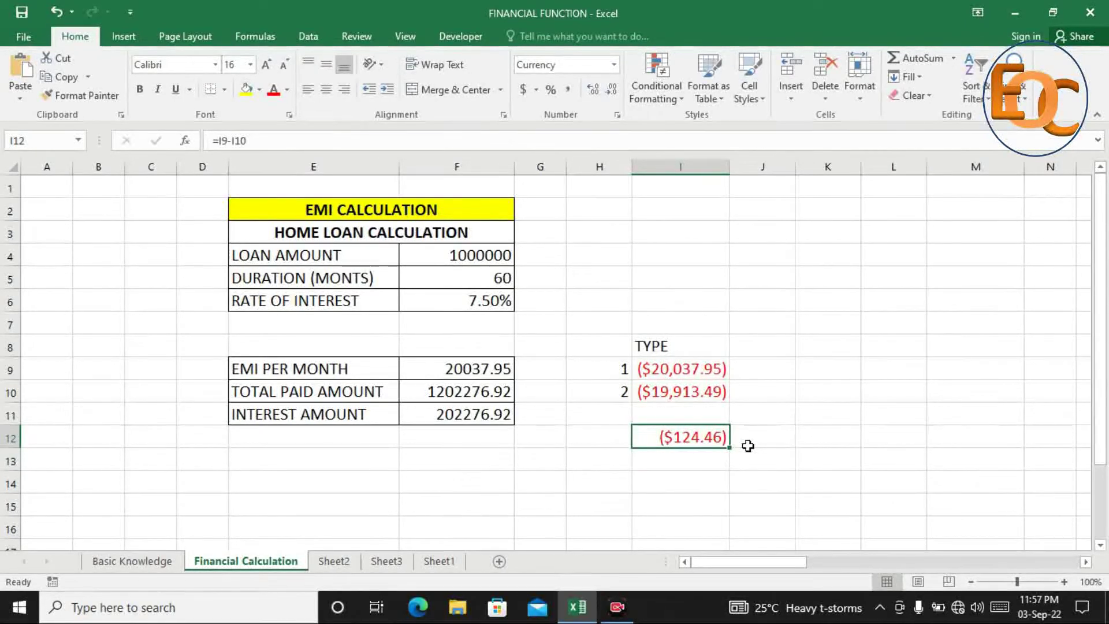